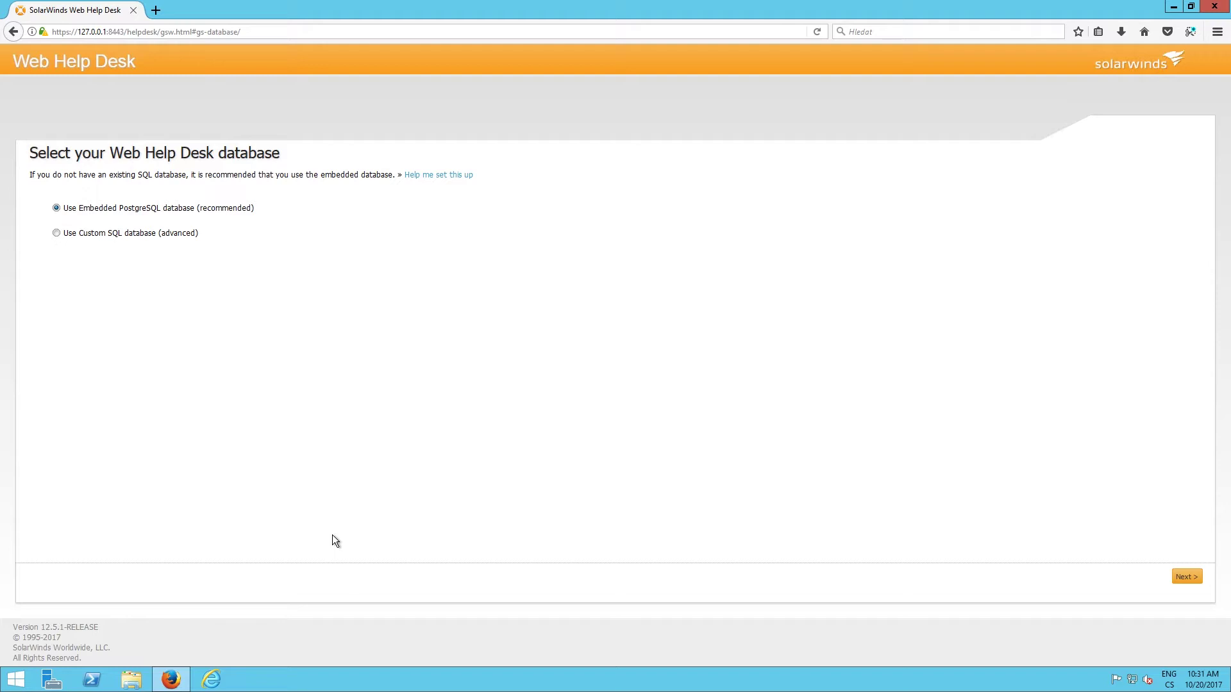
Install the Visual C++ 2013 Redistributable (x64) from the WebHelpDesk folder, accepting the license
left_click(134, 680)
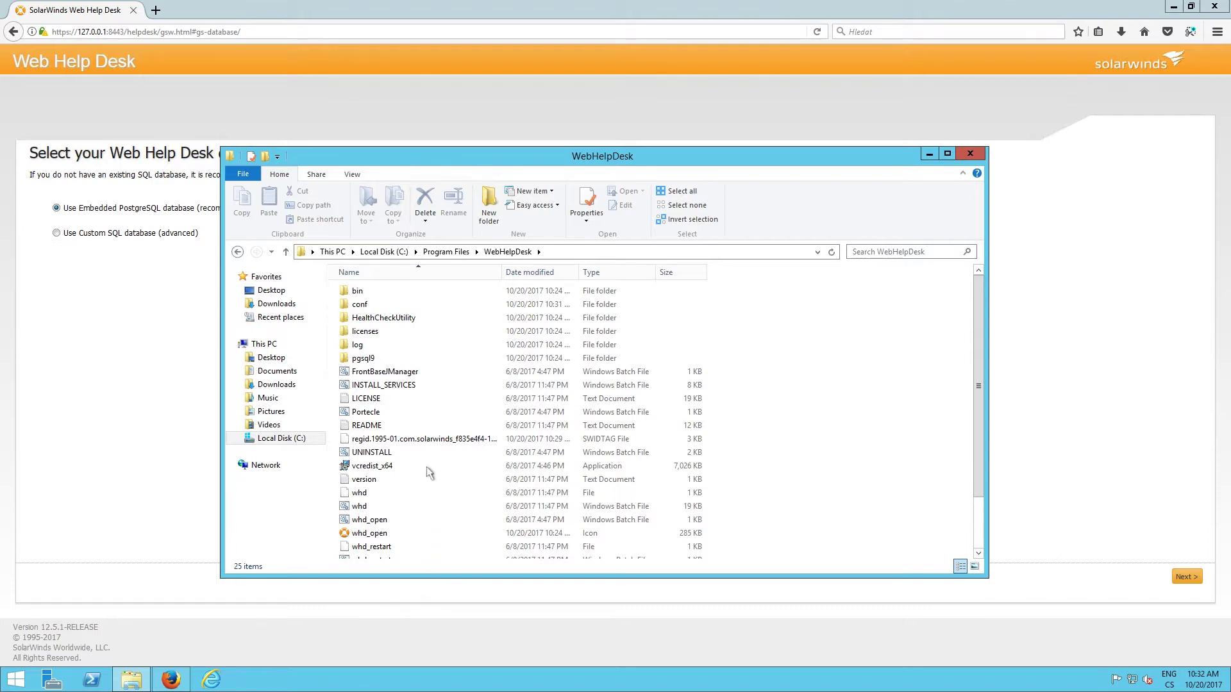
mouse_move(373, 465)
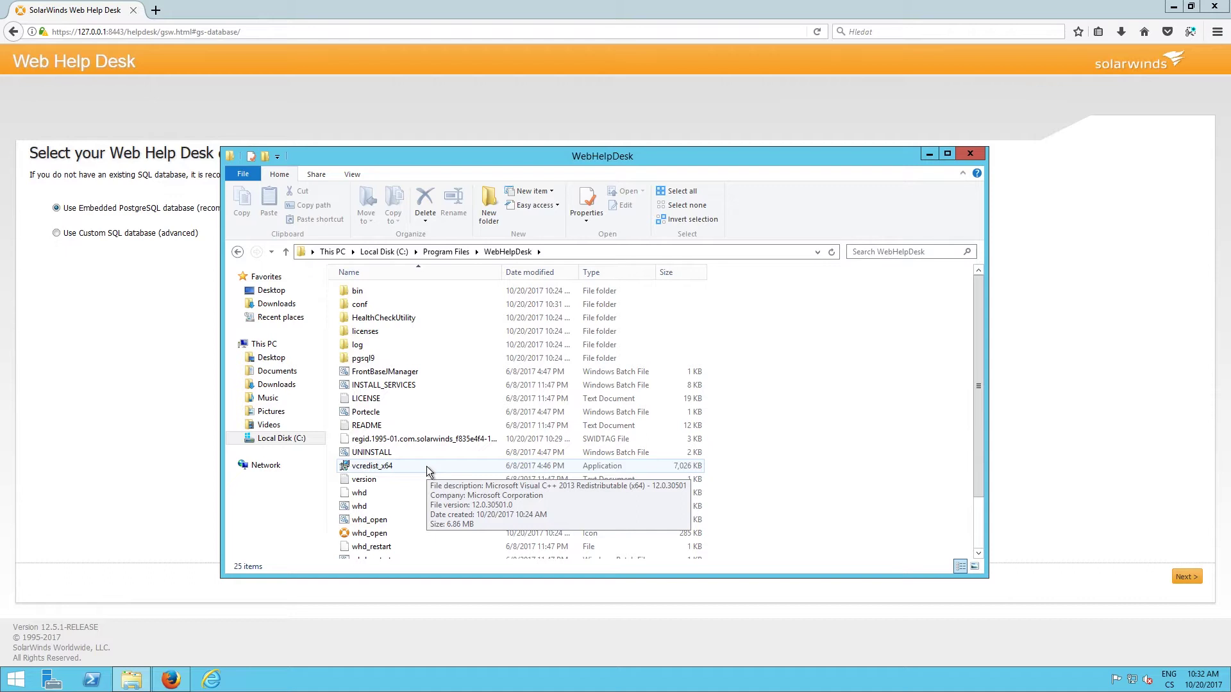
double_click(425, 467)
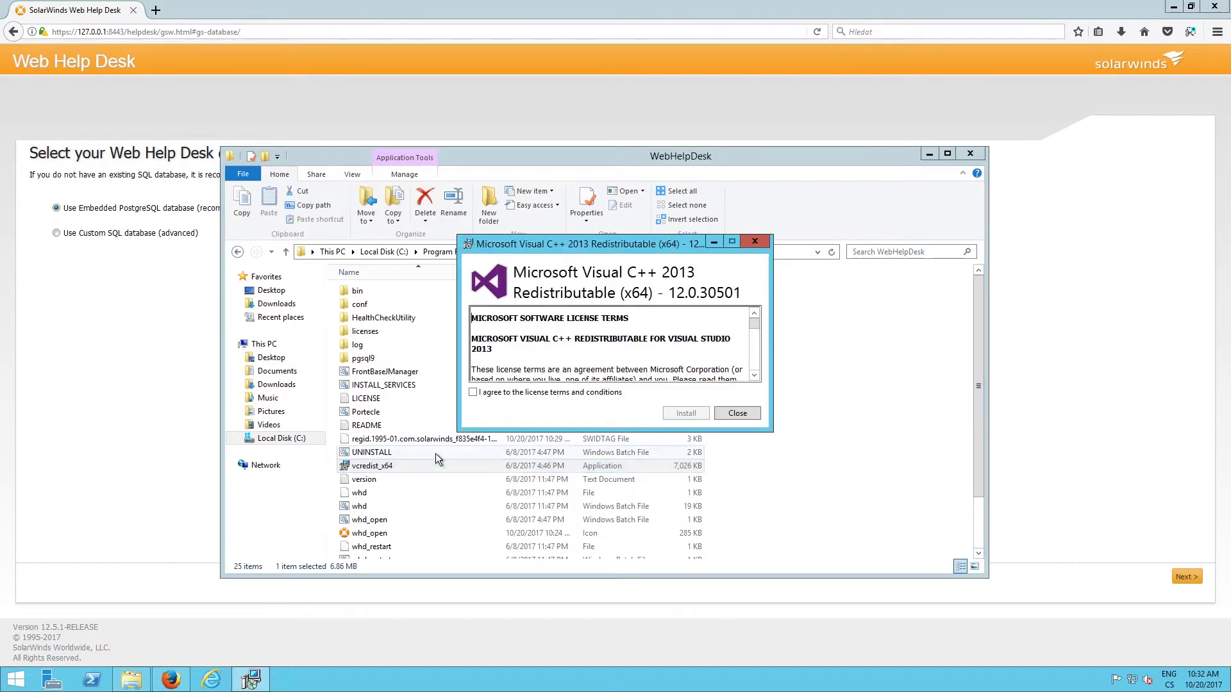
left_click(486, 392)
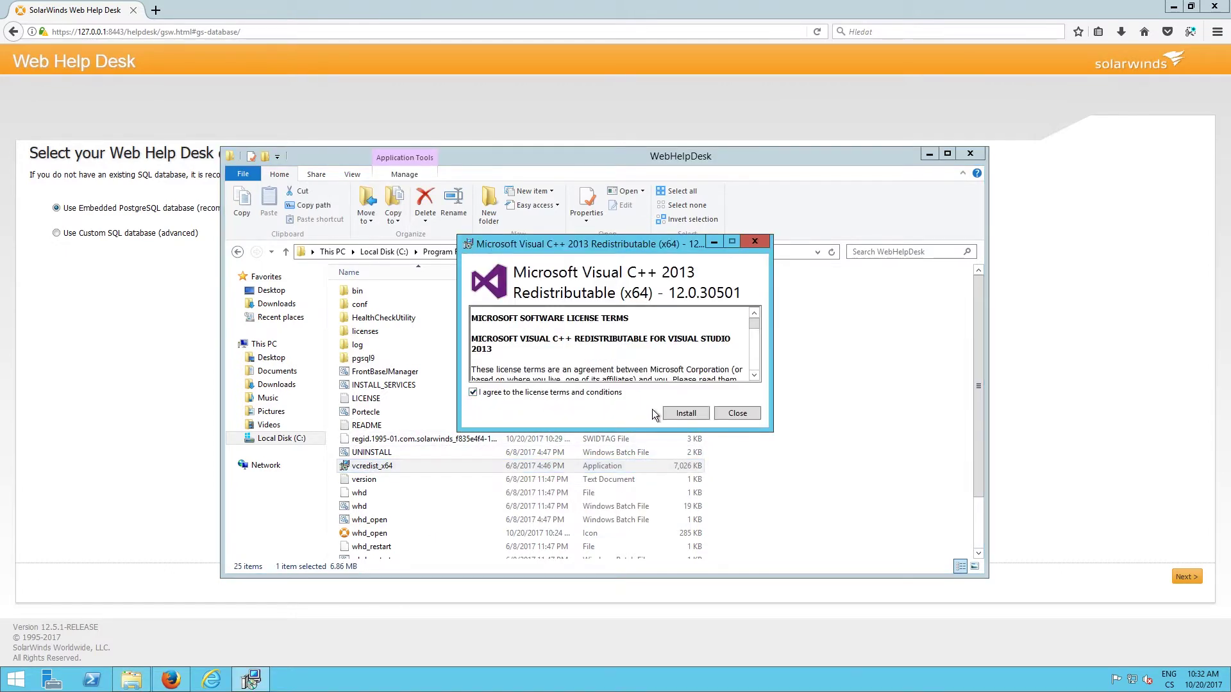
left_click(679, 415)
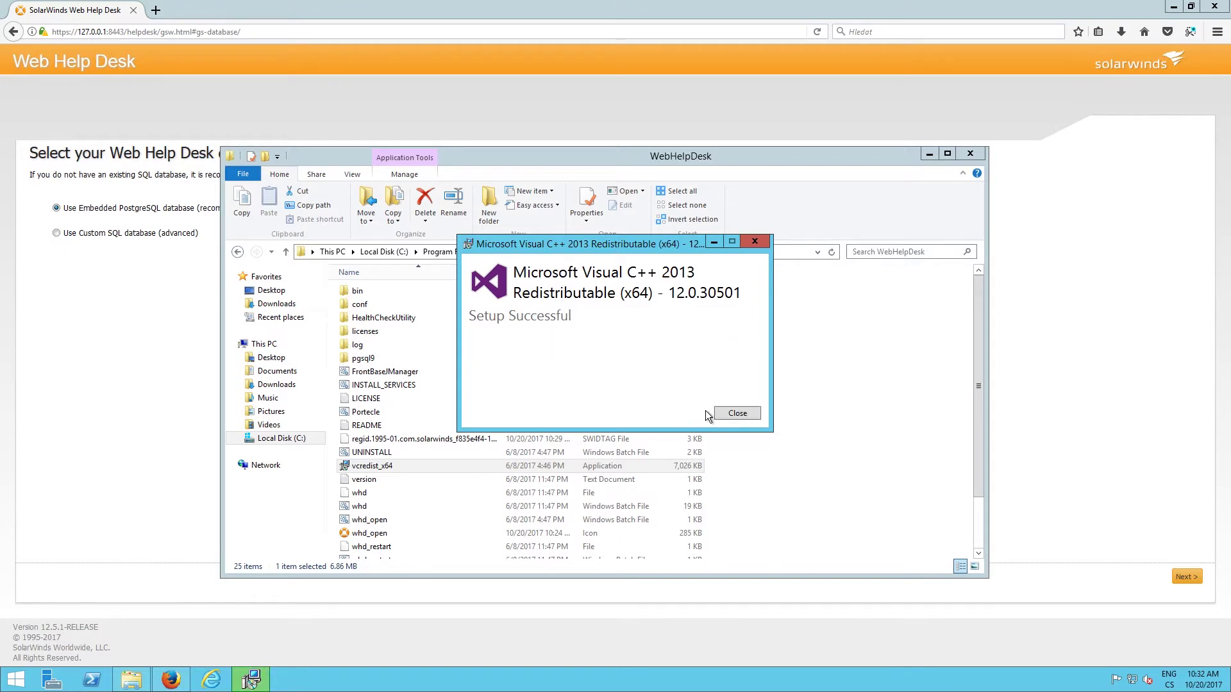
left_click(737, 413)
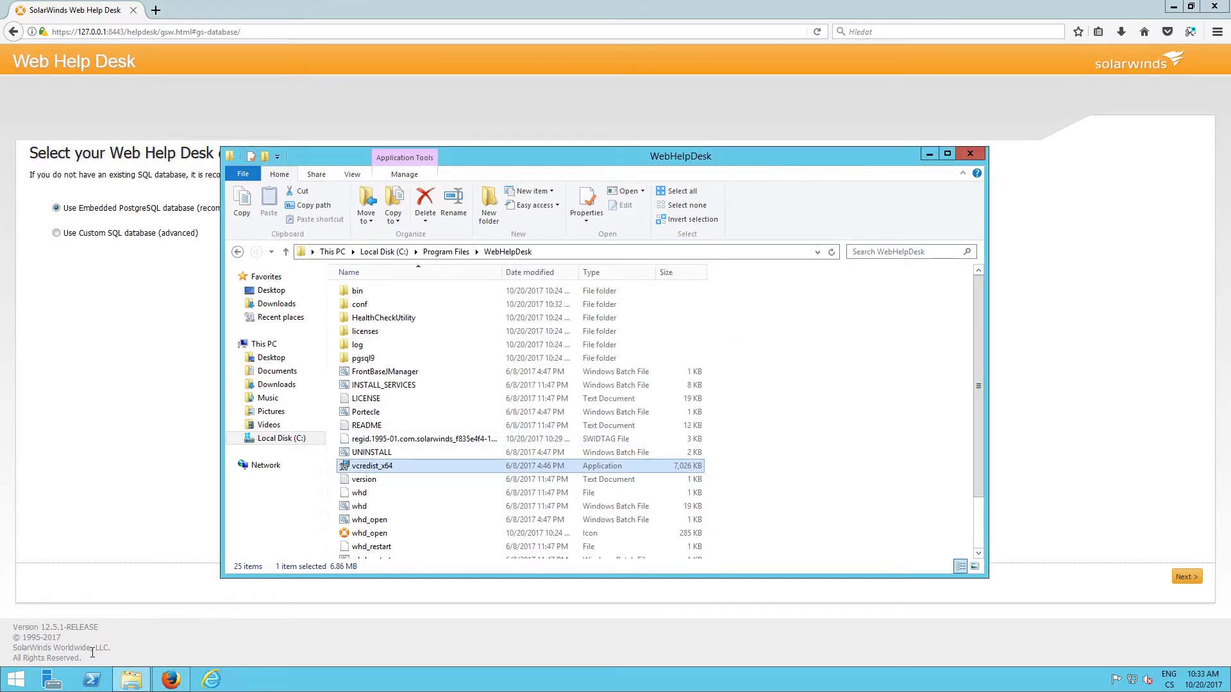
Reach the Environment Variables list via Control Panel's advanced system settings
right_click(20, 680)
left_click(108, 597)
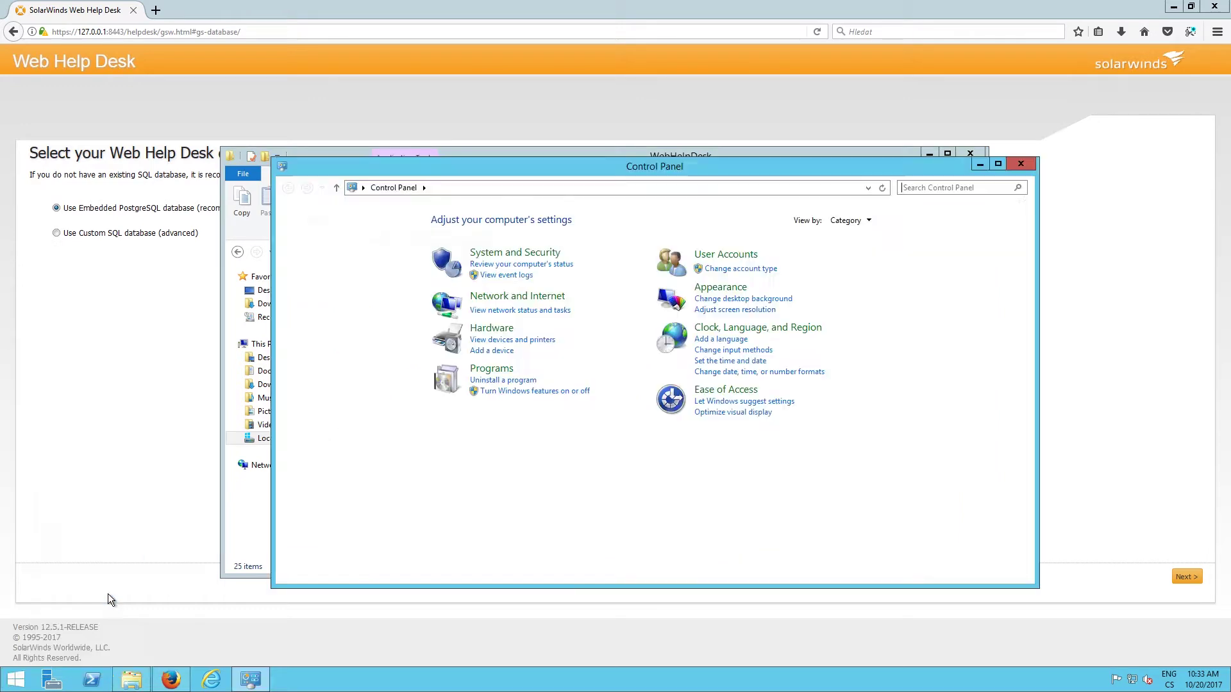
left_click(505, 253)
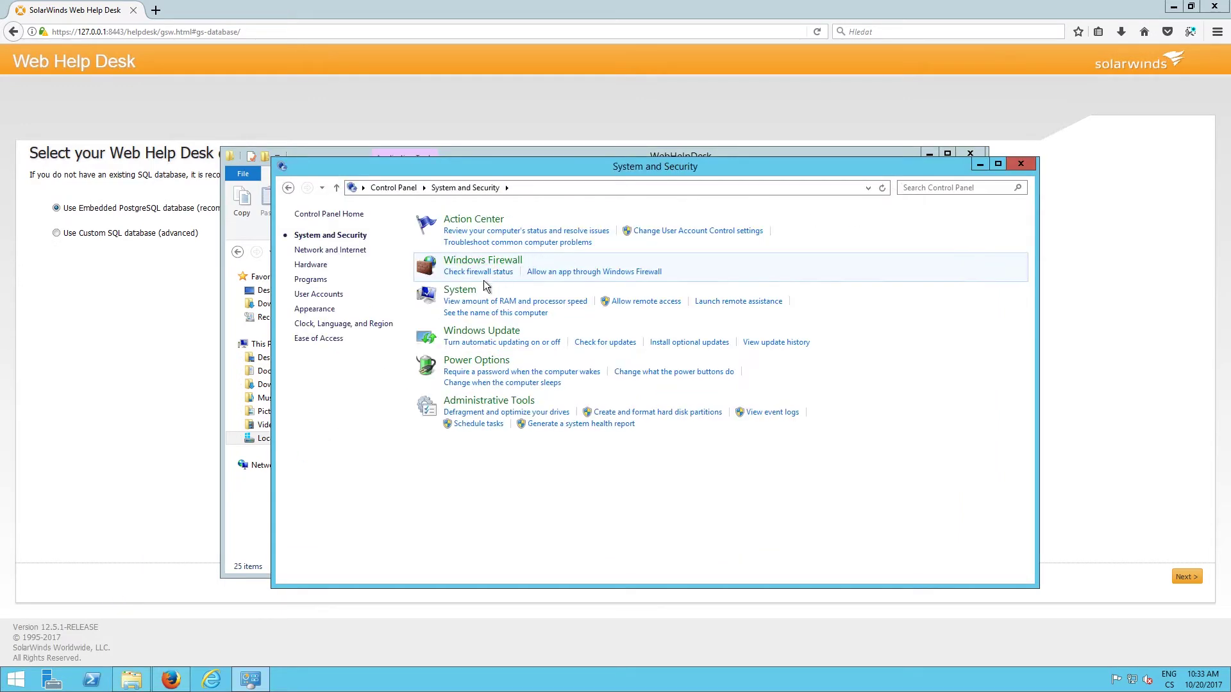
left_click(452, 289)
left_click(352, 270)
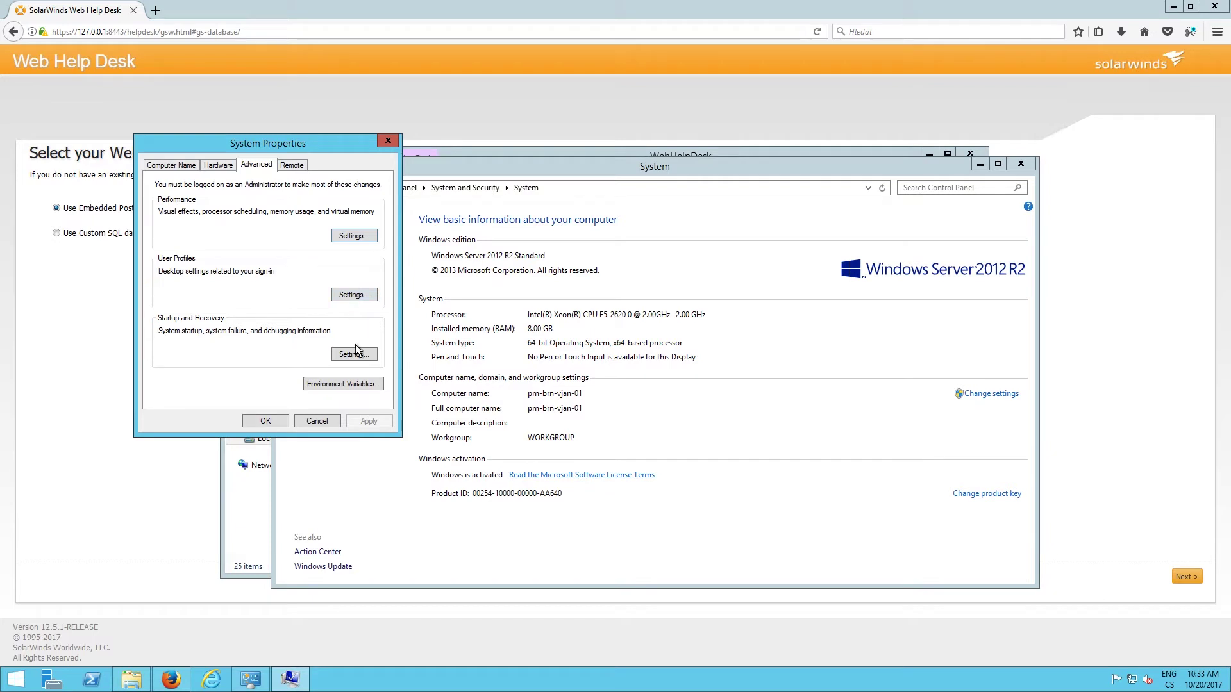
left_click(355, 382)
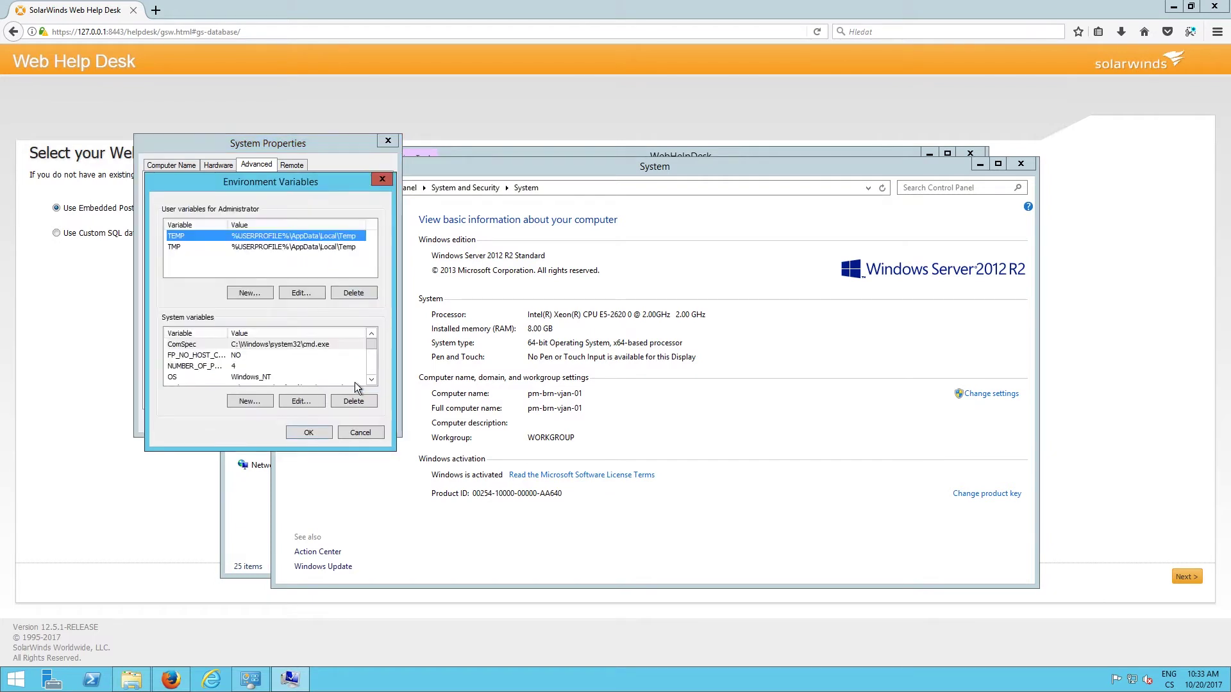
Prepend C:\Program Files\WebHelpDesk\bin\nss-x64\lib\; to the system Path variable and save it
left_click(372, 379)
left_click(322, 367)
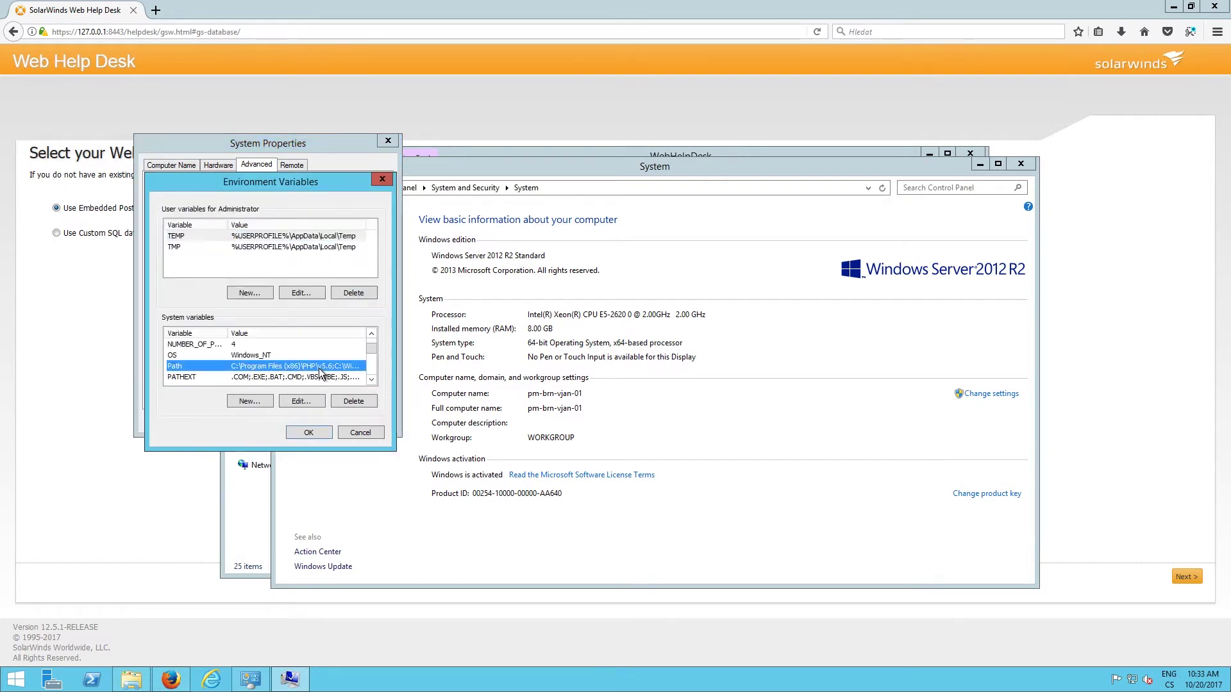
left_click(305, 401)
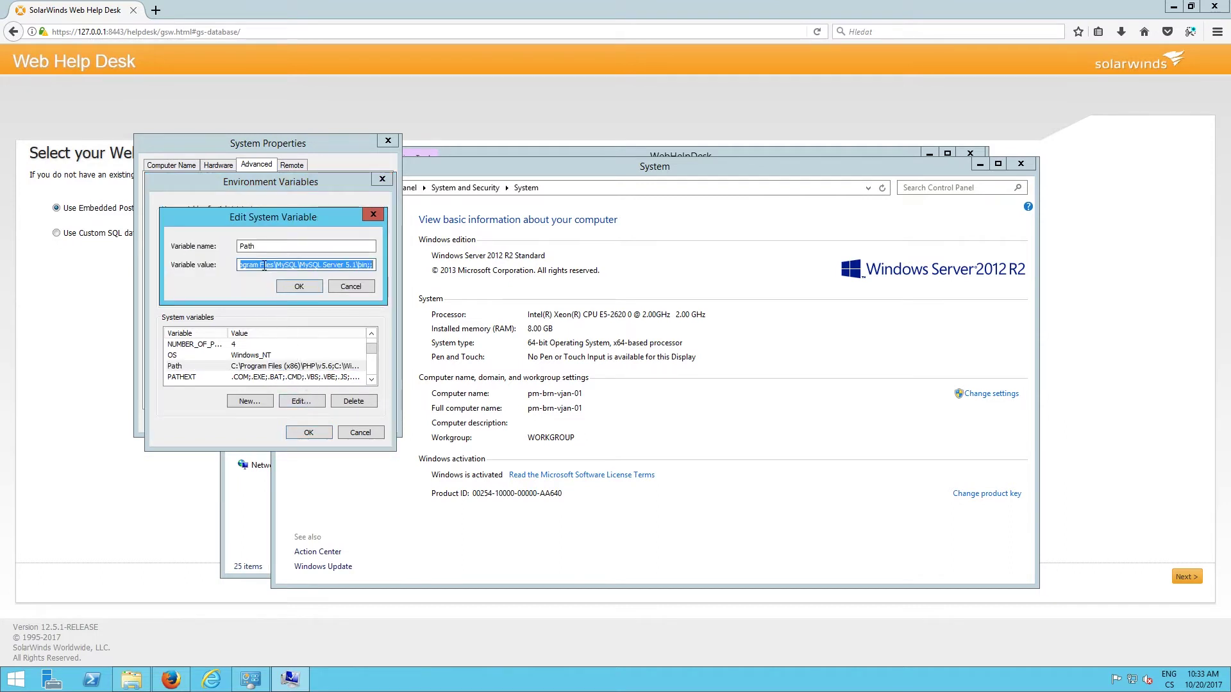
left_click_drag(267, 265, 230, 269)
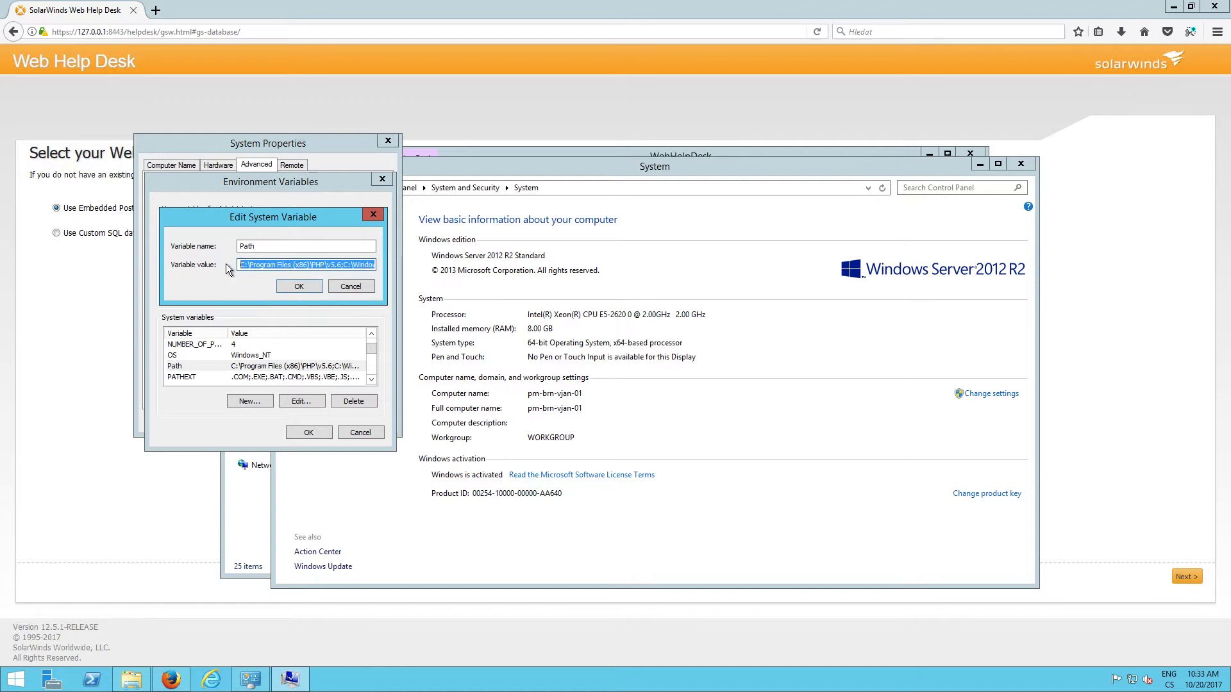
left_click(243, 266)
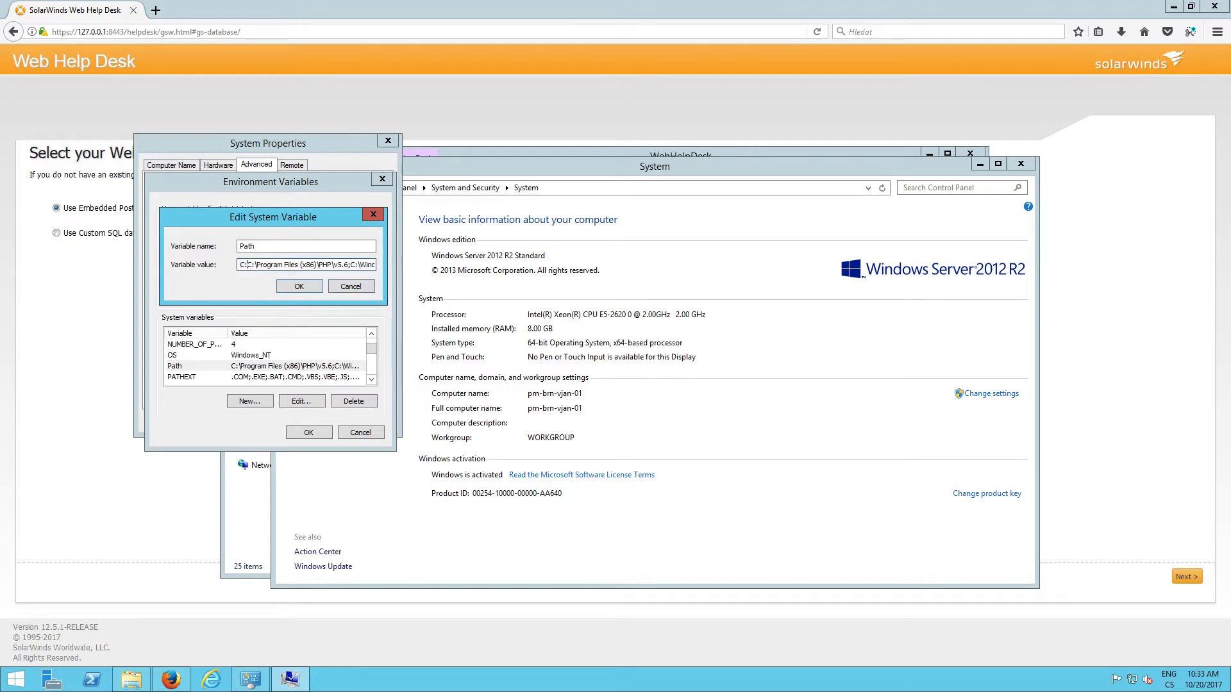
left_click(242, 265)
type("C:\\Program F")
type("iles\\WebHelpDes")
type("k\bin ss-x64\\lib\\")
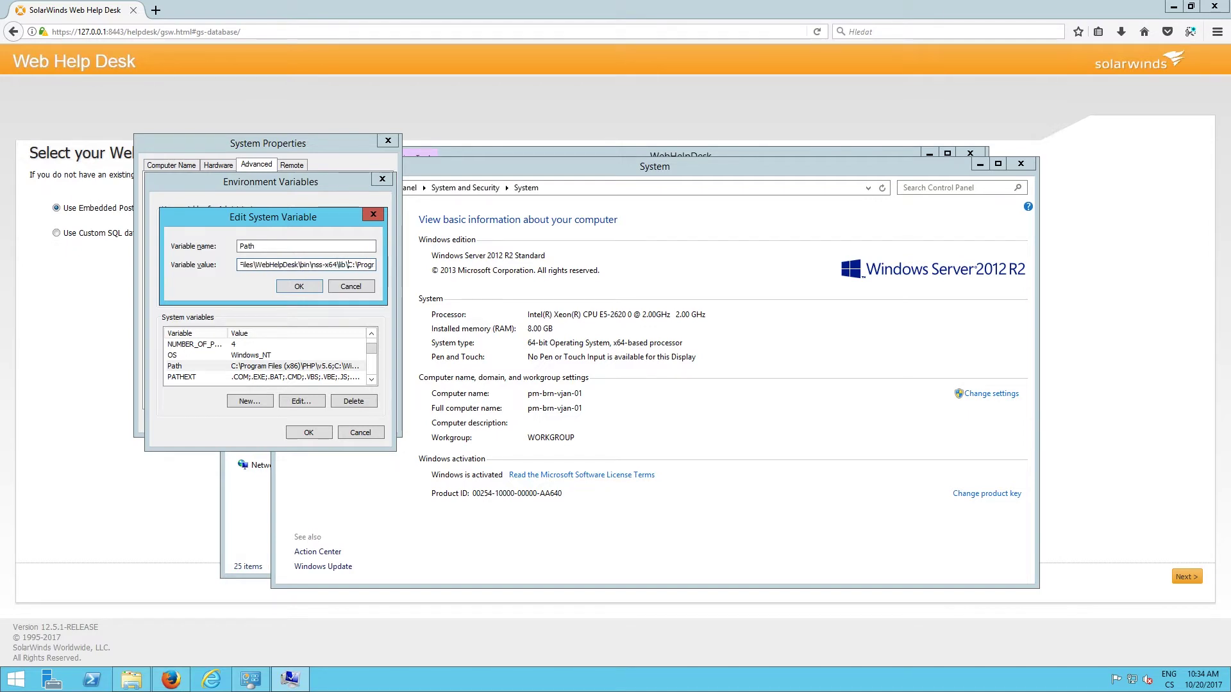
type(";")
left_click_drag(350, 268, 241, 268)
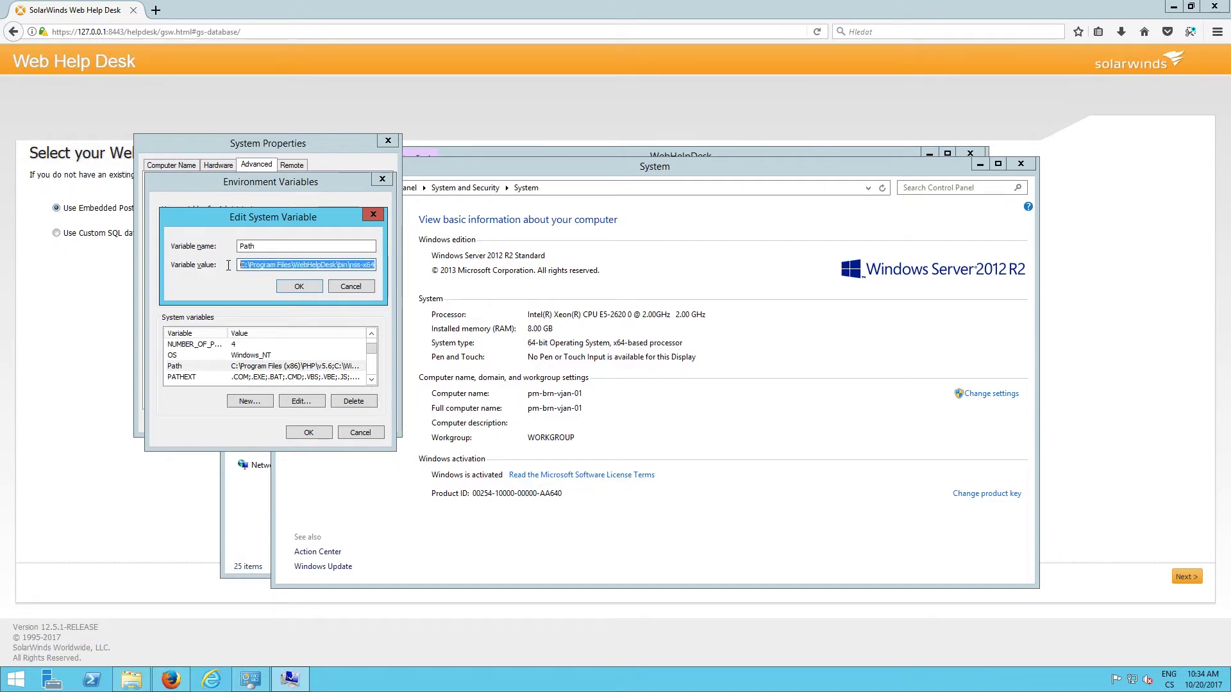
left_click(287, 286)
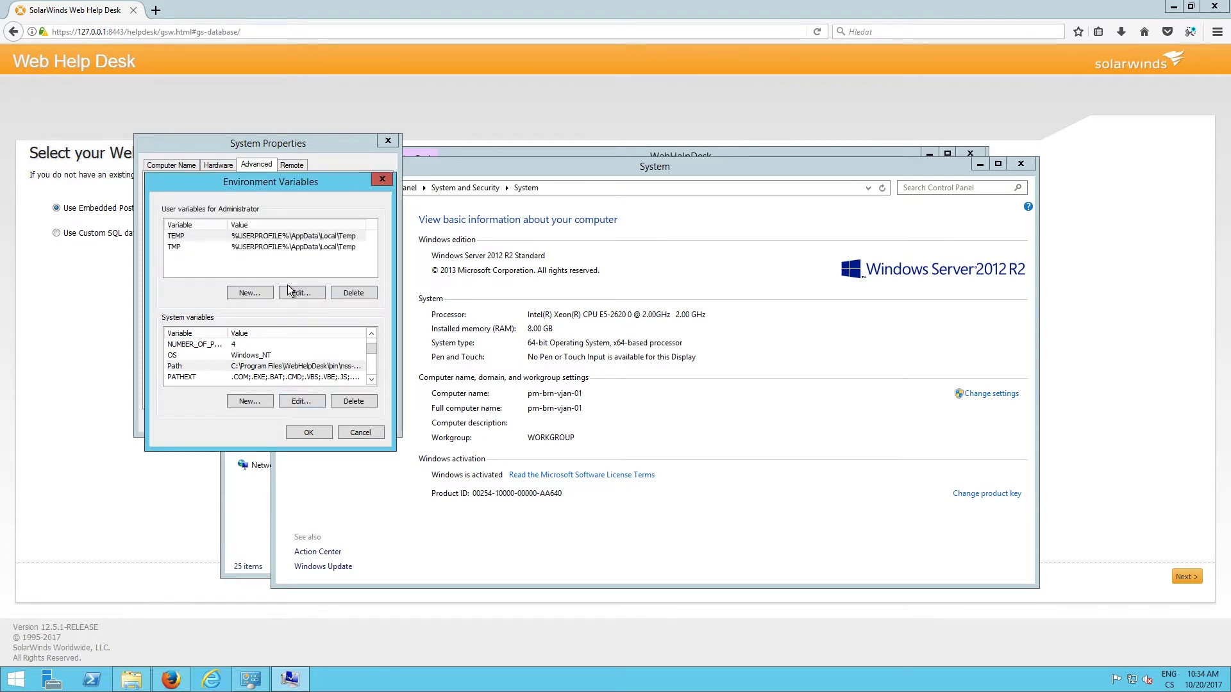
left_click(312, 433)
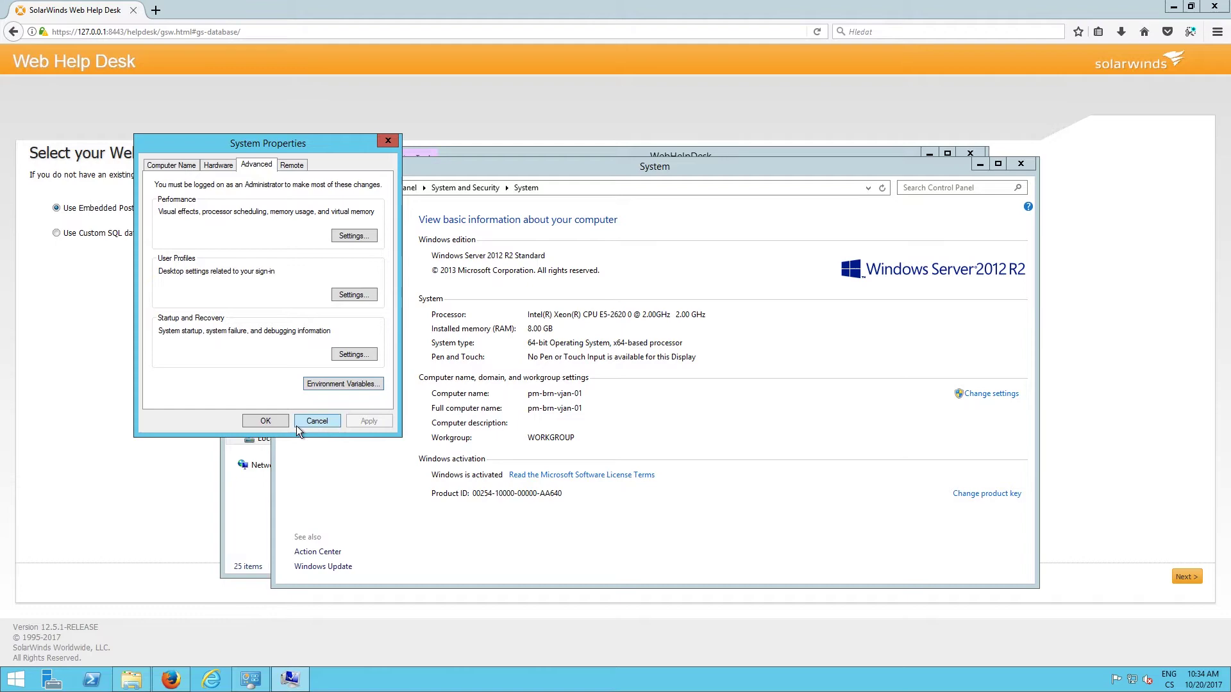
Close the leftover windows and start an administrator Command Prompt
left_click(266, 421)
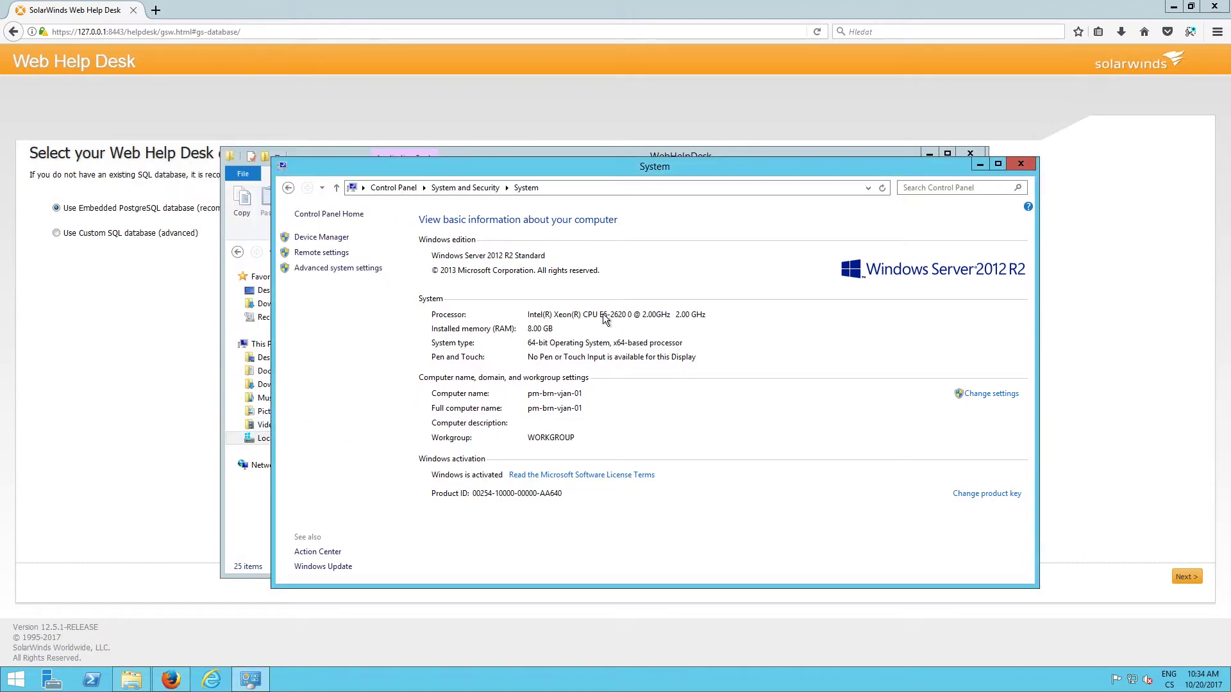
left_click(1020, 164)
left_click(969, 153)
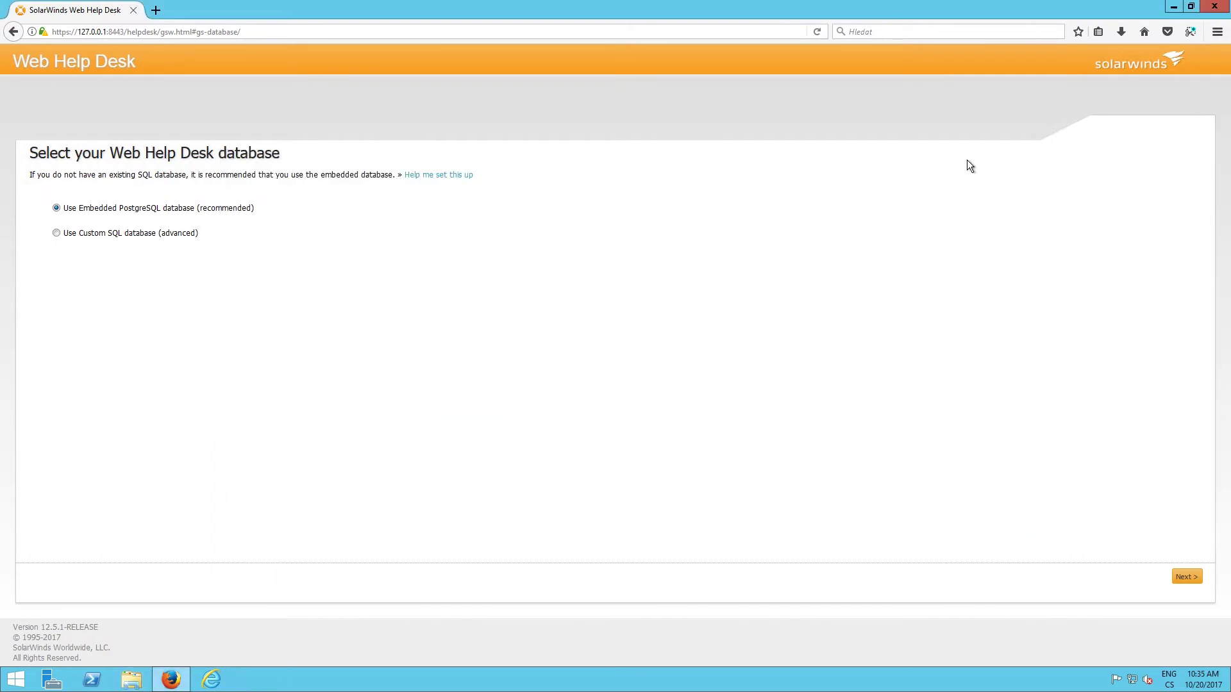
right_click(25, 681)
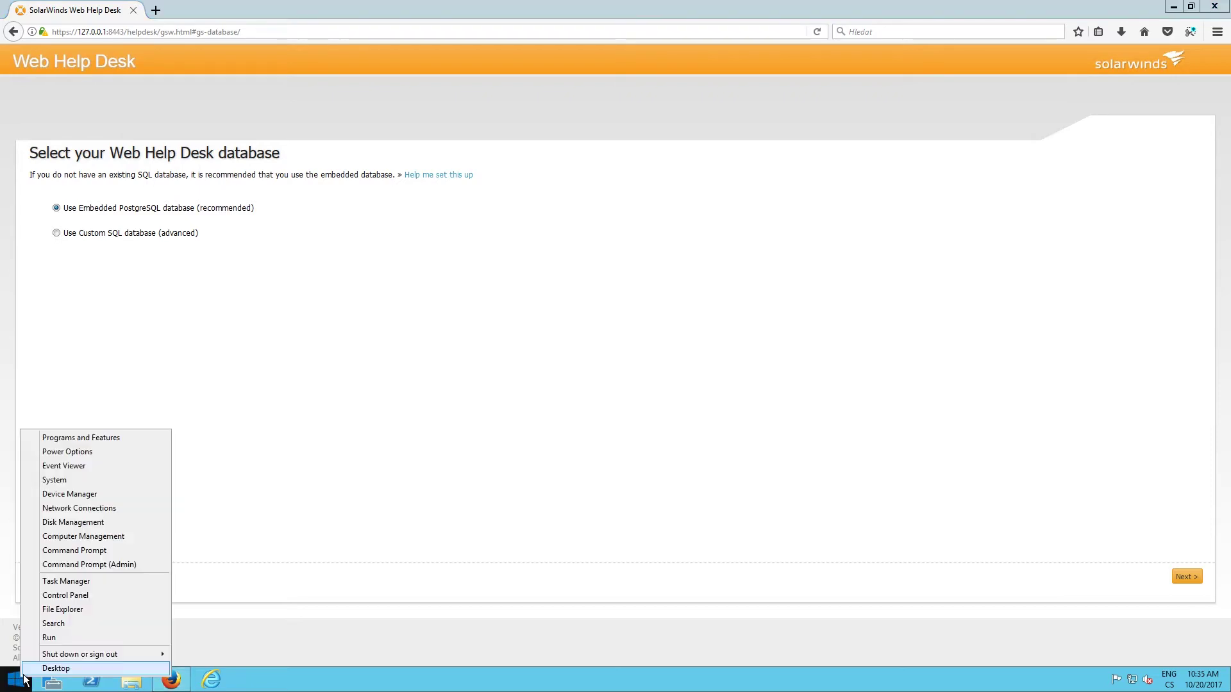
left_click(155, 564)
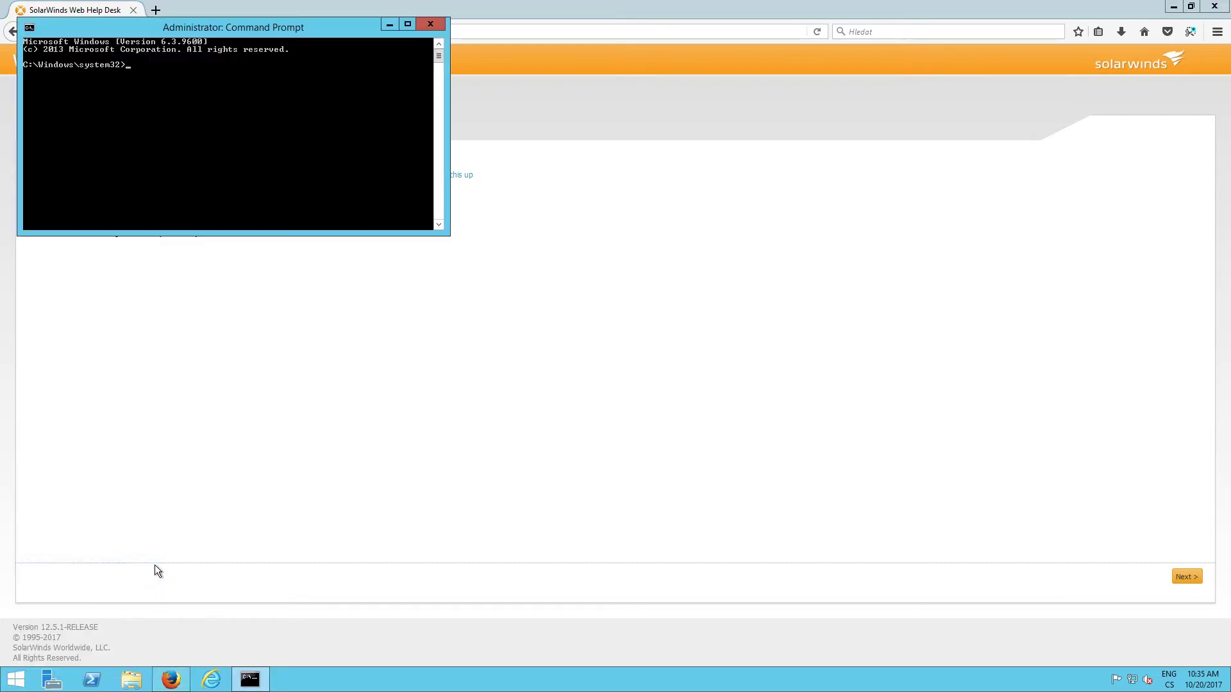
left_click_drag(338, 29, 458, 260)
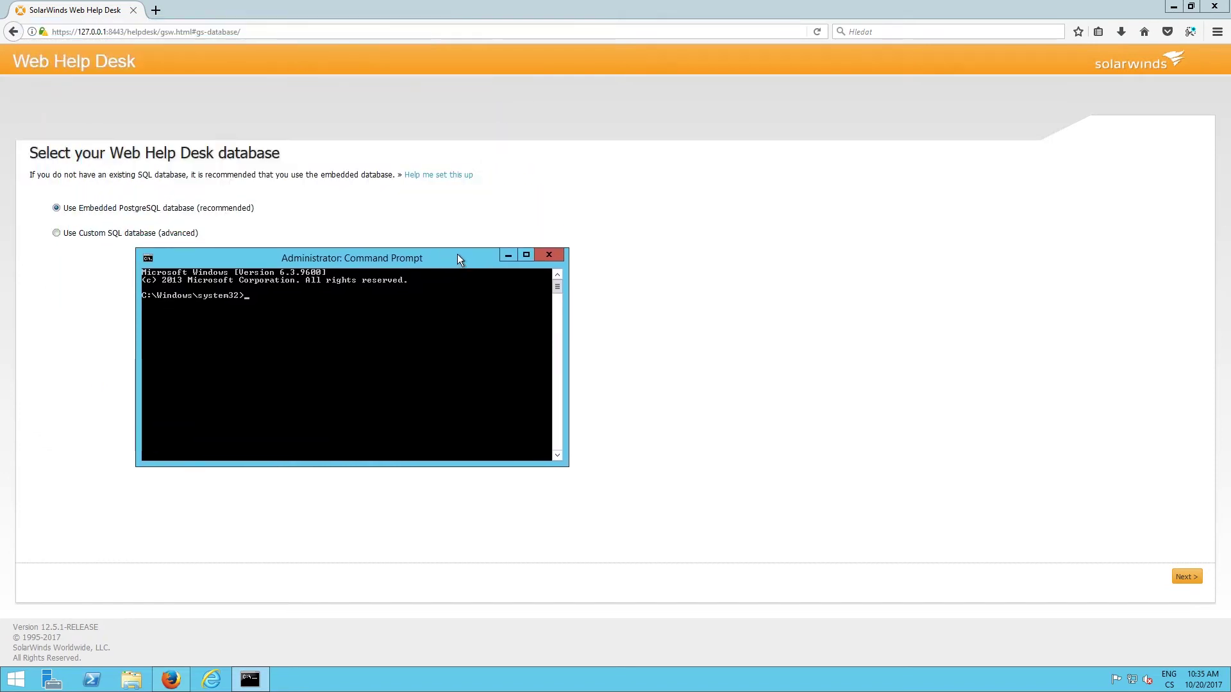
type("c")
type("d/")
type(" Prog")
type("m File")
type("s")
Change into C:\Program Files\WebHelpDesk and run whd_stop.bat to stop Web Help Desk
key("Return")
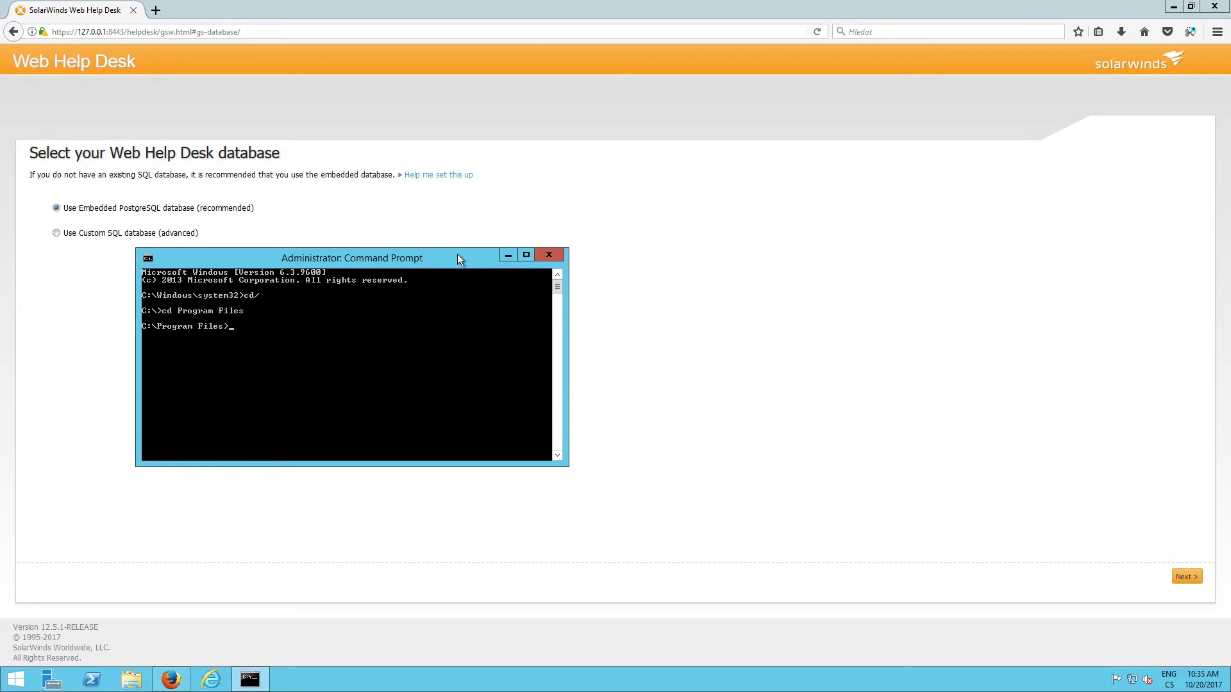
type("cd Web")
type("HelpDesk")
key("Return")
type("wh")
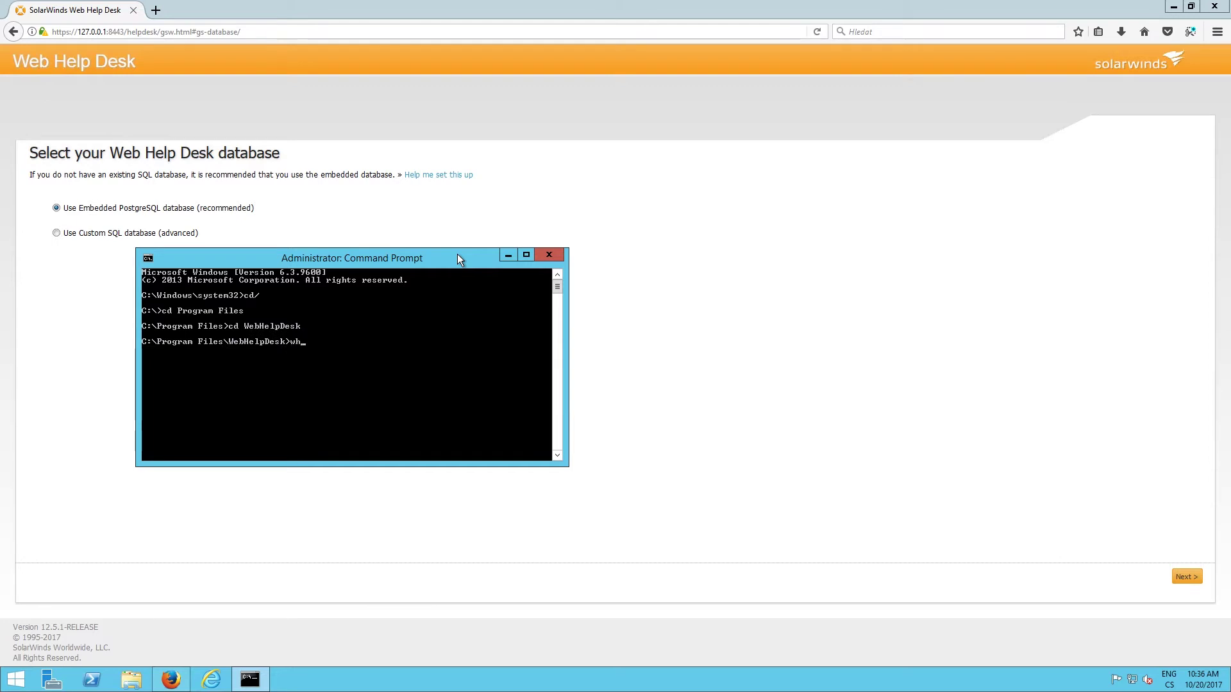
type("d_s")
type("top.bat")
key("Return")
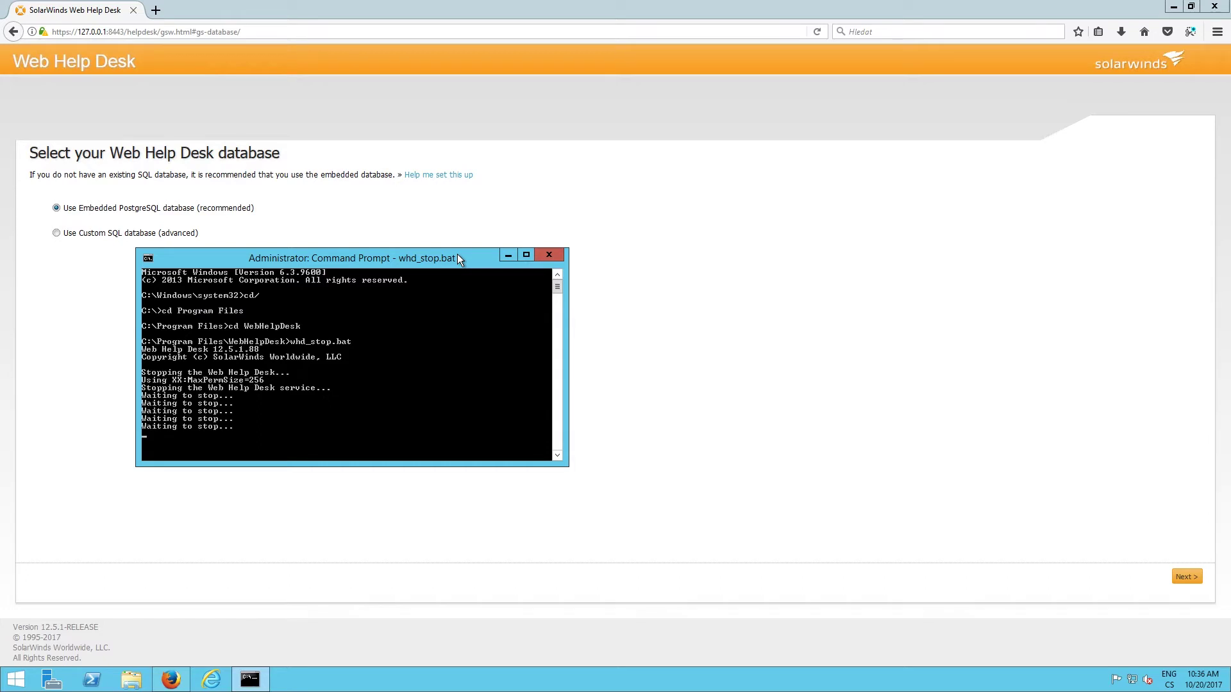
Browse to WebHelpDesk\conf\additional\fips-140-2\WebHelpDesk - clean install in File Explorer
left_click(557, 256)
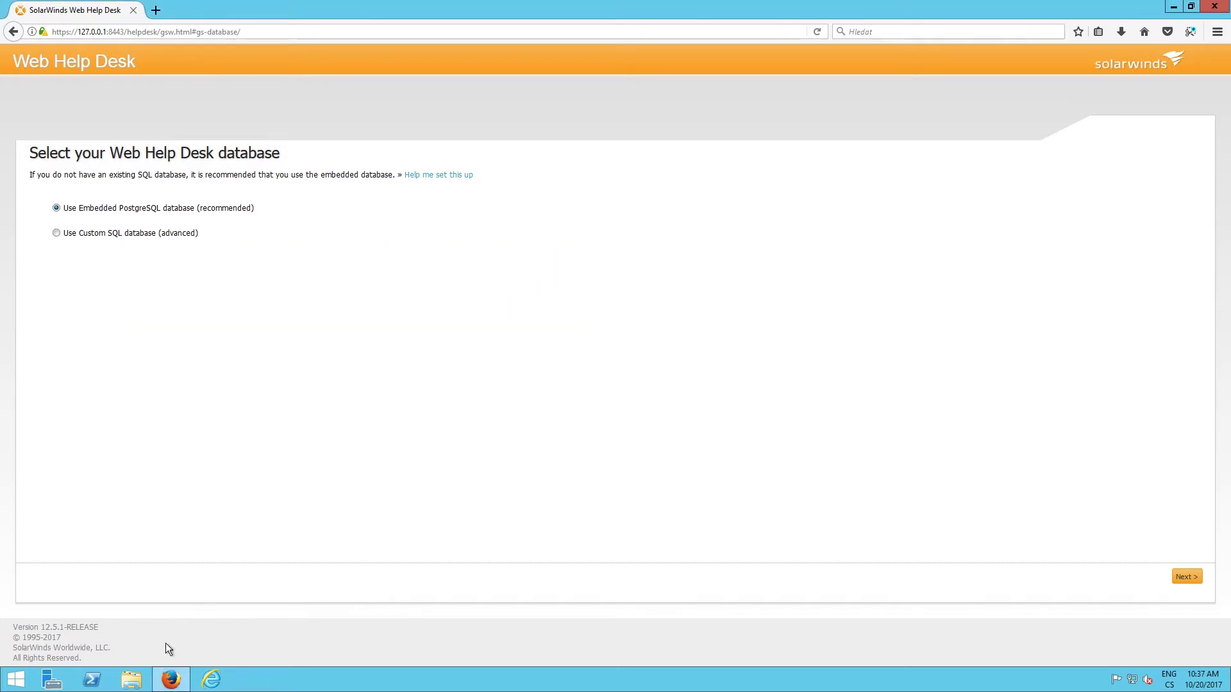
left_click(130, 679)
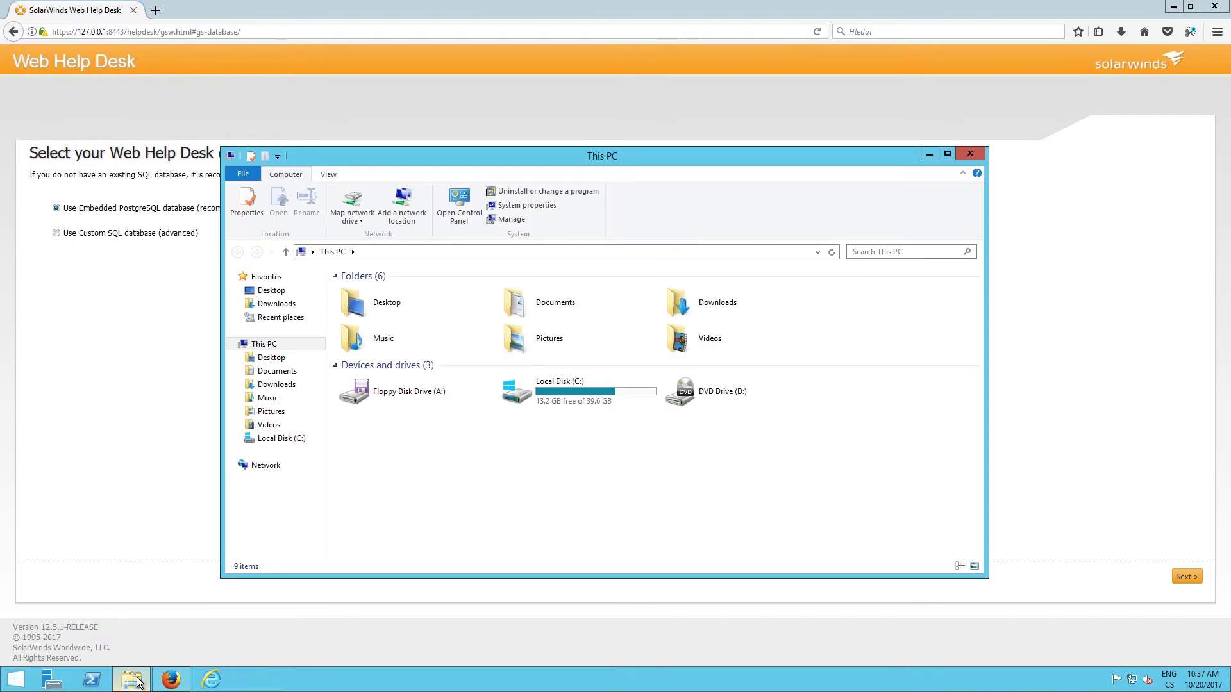
double_click(558, 393)
left_click(452, 318)
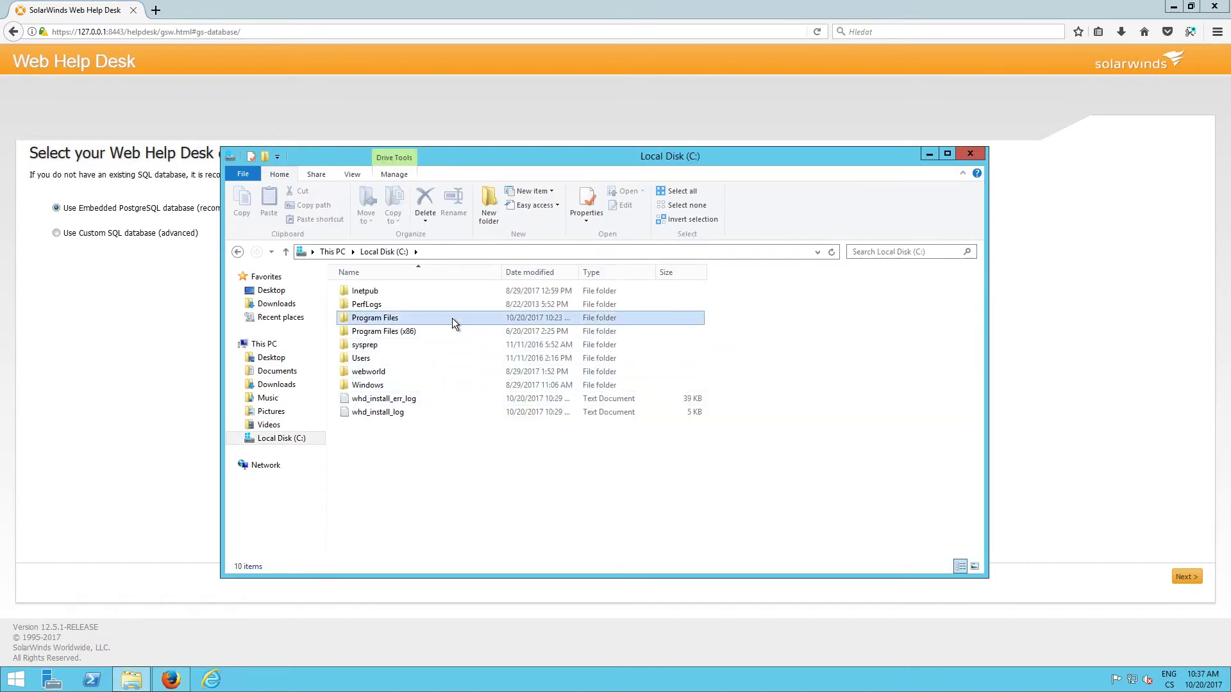
double_click(452, 318)
double_click(416, 530)
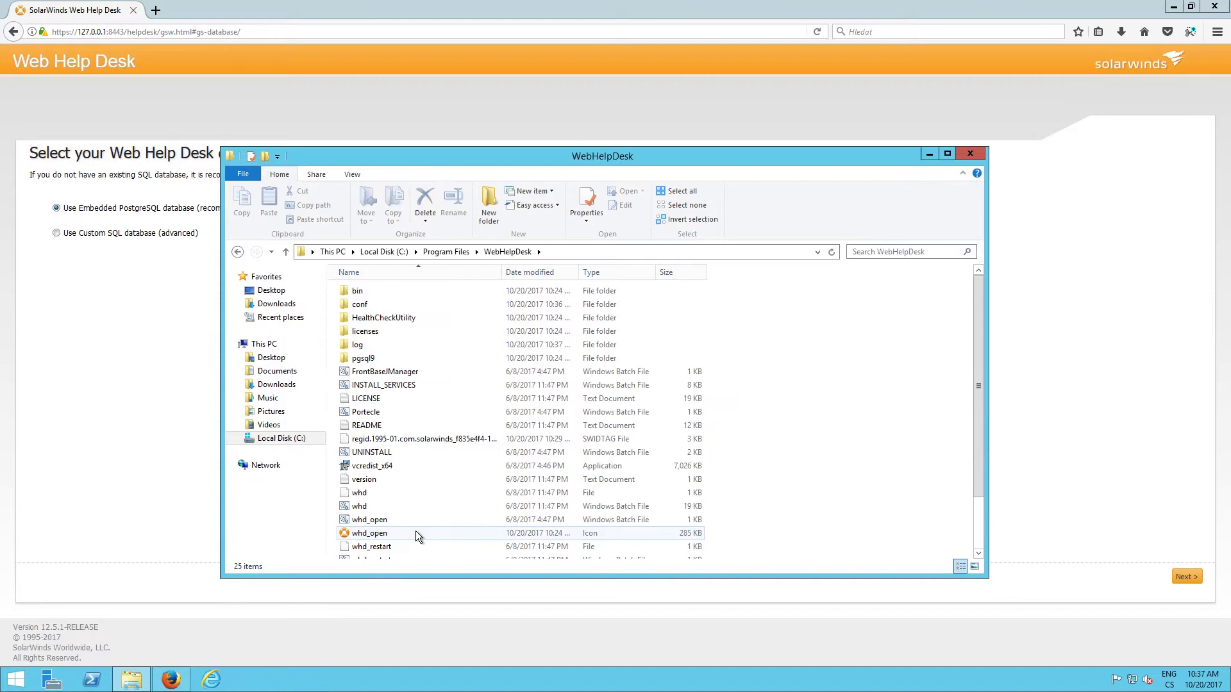
double_click(403, 305)
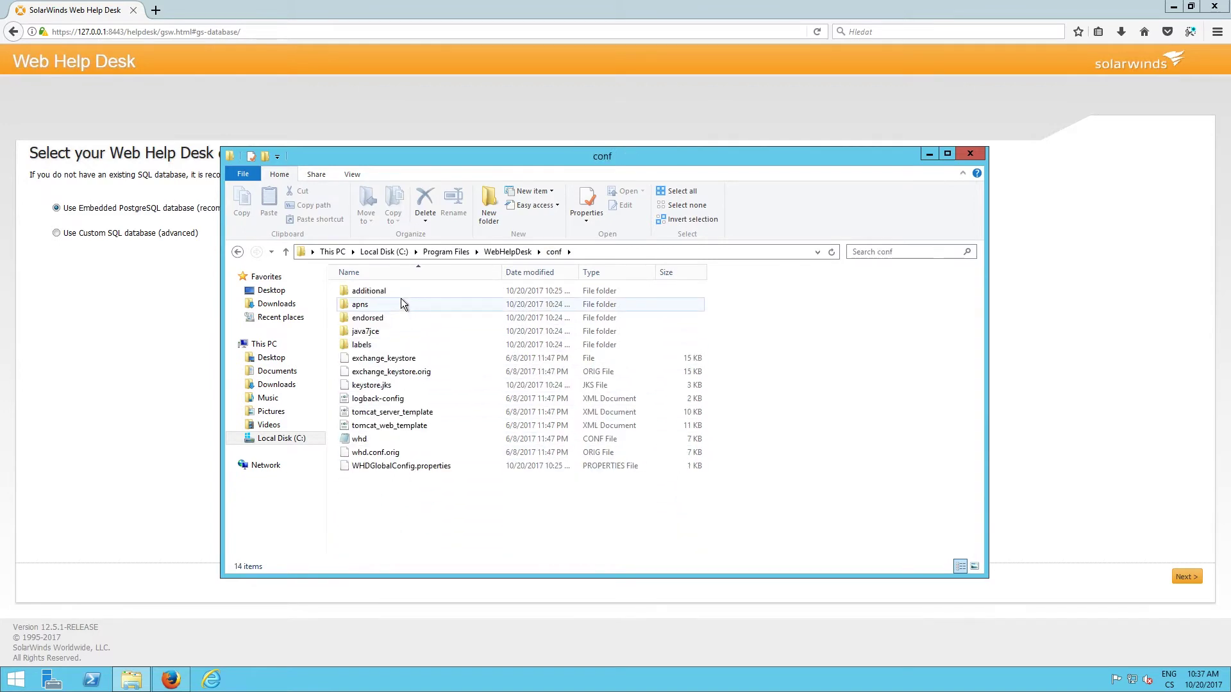
double_click(375, 290)
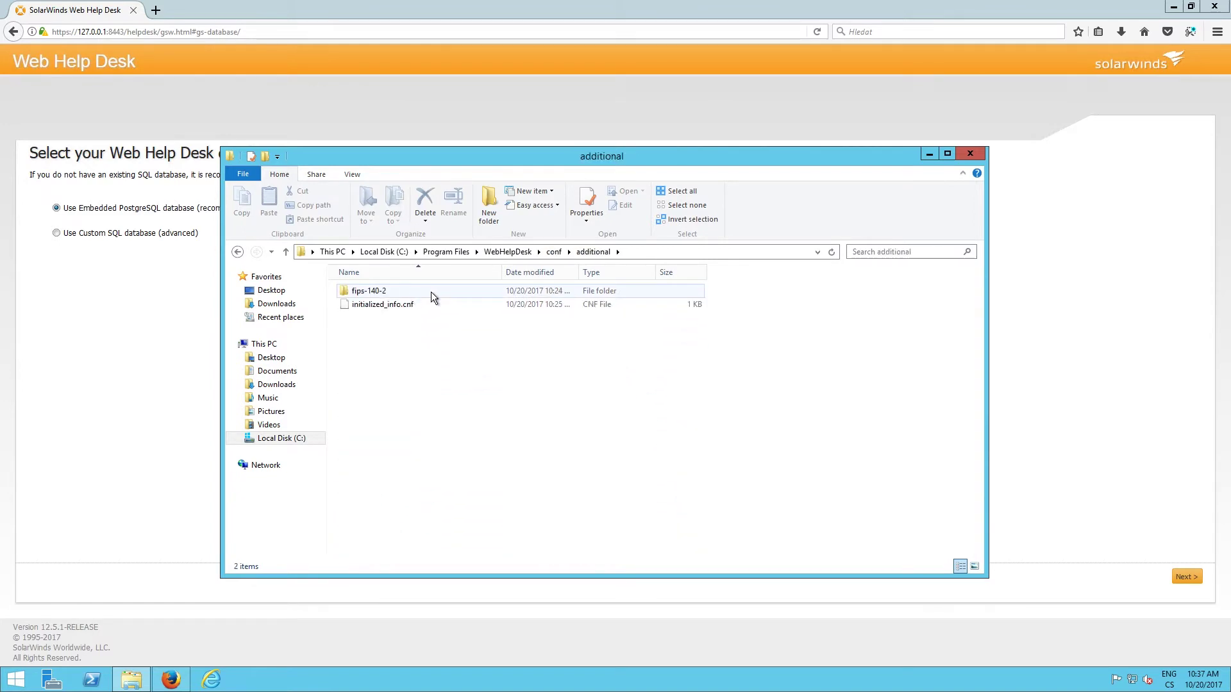
double_click(430, 292)
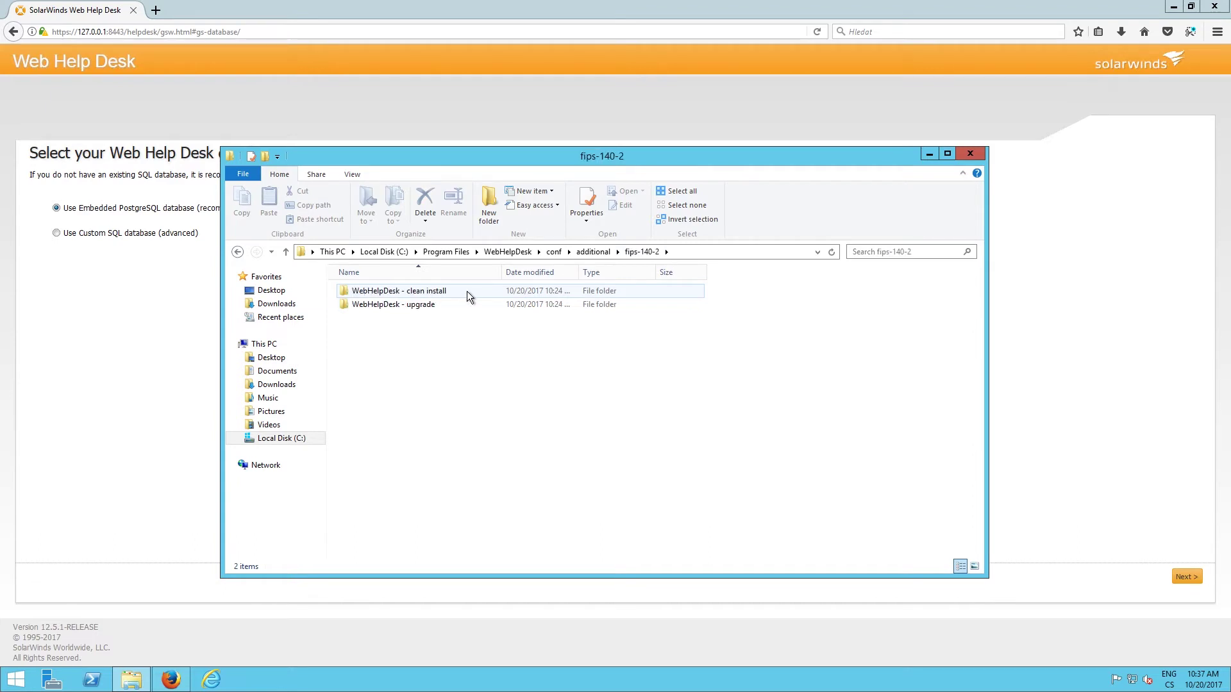
double_click(458, 289)
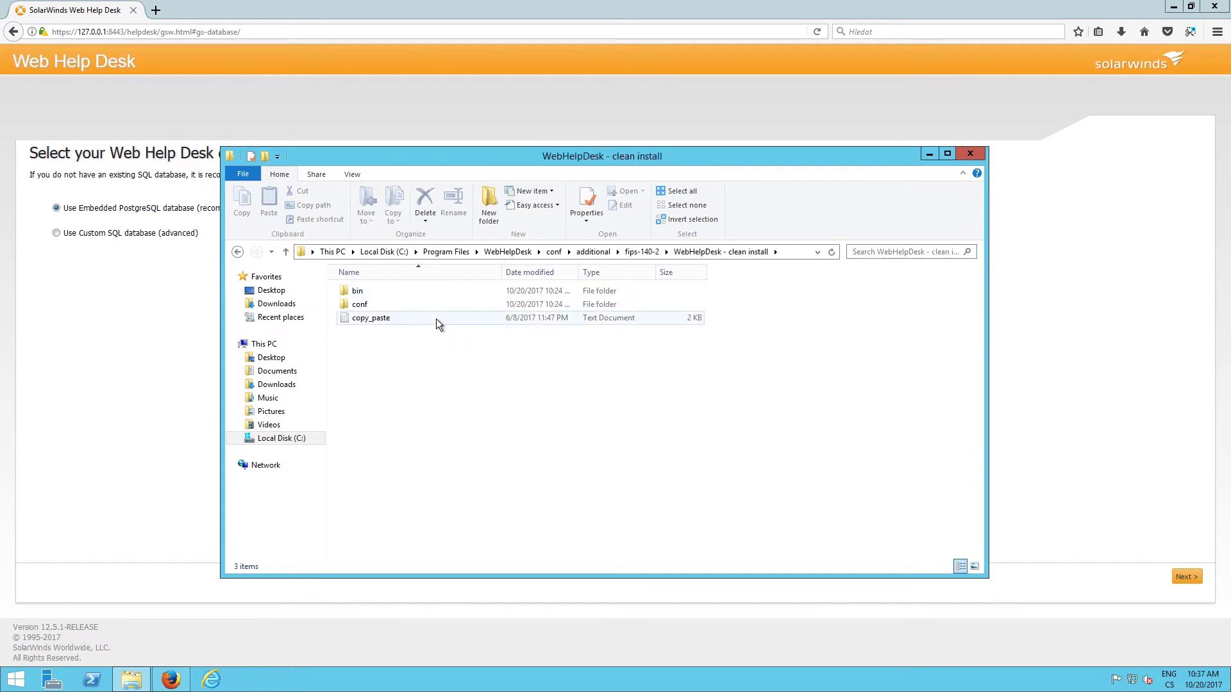
Copy the bin and conf folders and paste them into WebHelpDesk, replacing existing files
left_click(420, 305)
left_click(377, 294, "shift")
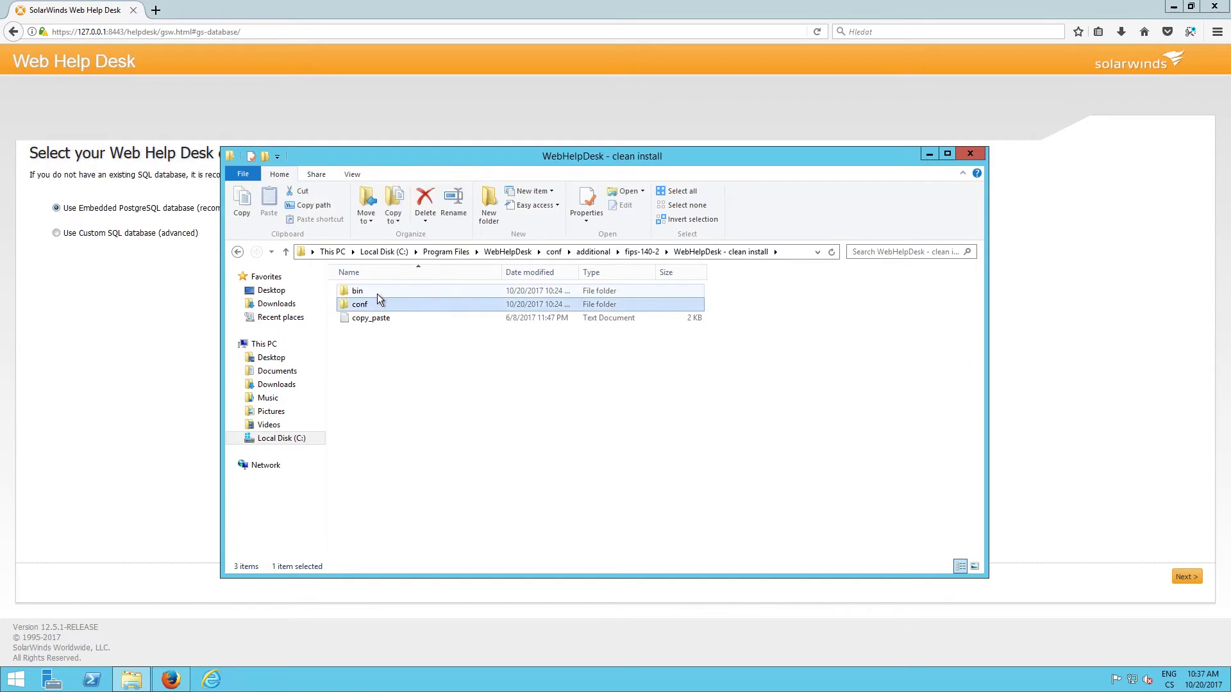
right_click(393, 292)
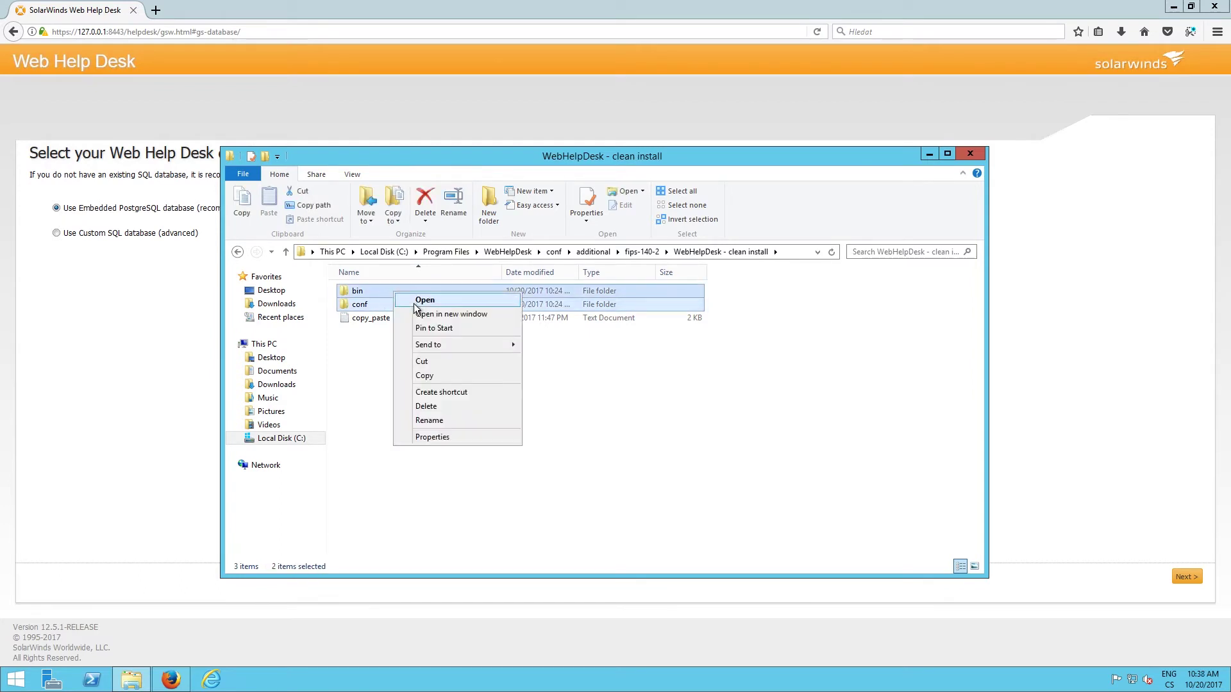
left_click(444, 376)
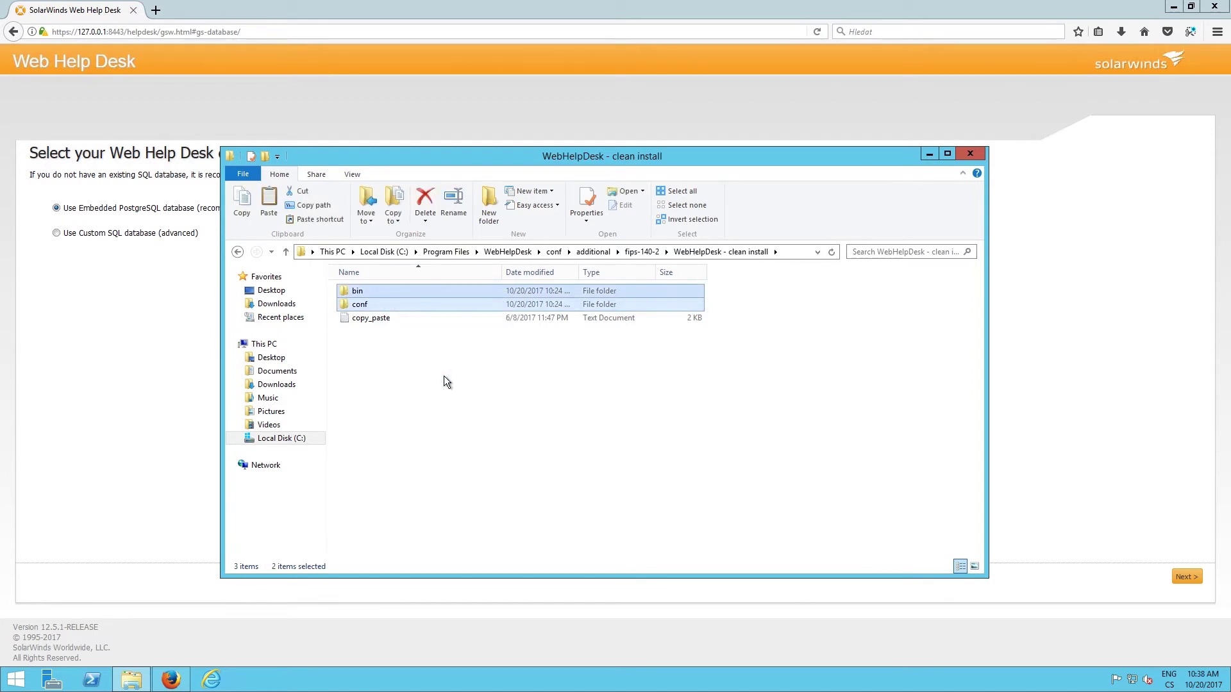
left_click(501, 254)
left_click(459, 255)
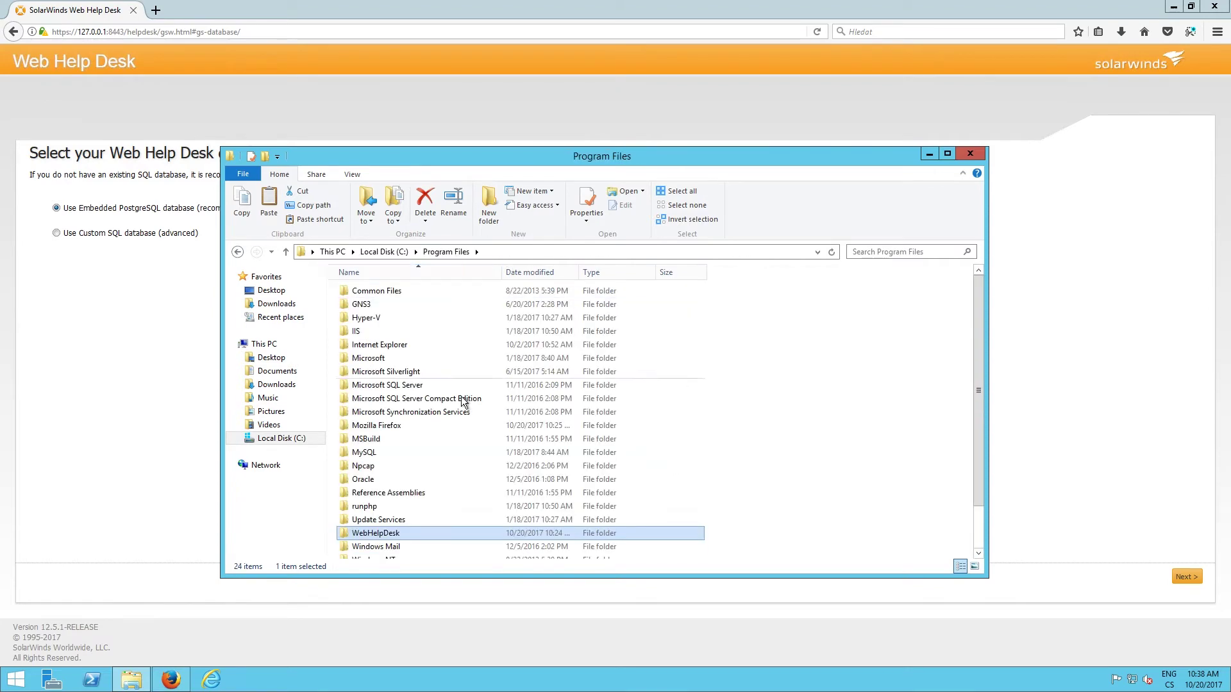
right_click(429, 532)
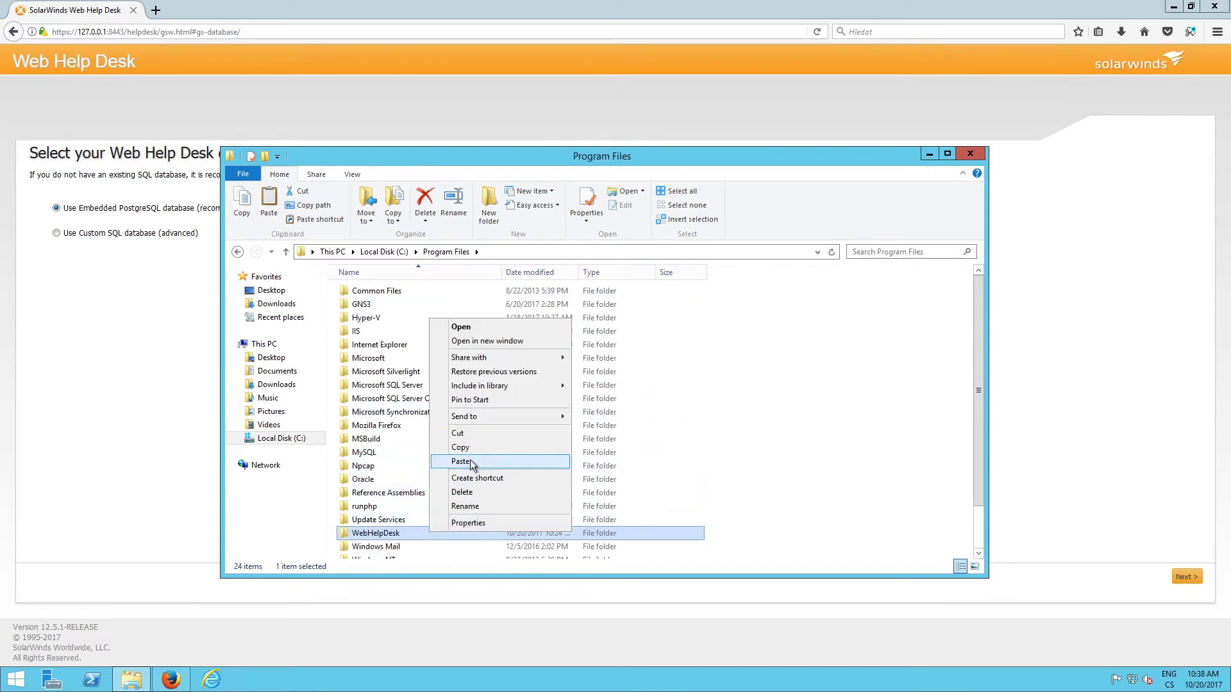
left_click(511, 462)
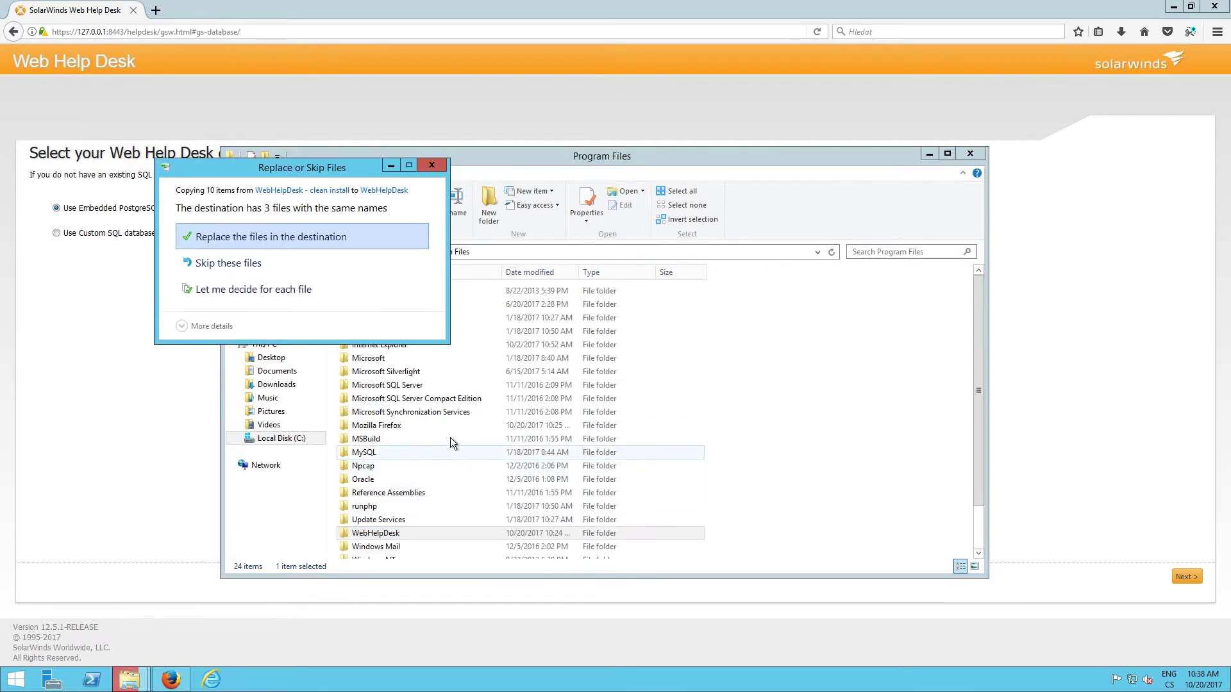
left_click(359, 240)
Browse to C:\Windows\System32\drivers\etc and start opening the hosts file
left_click(375, 254)
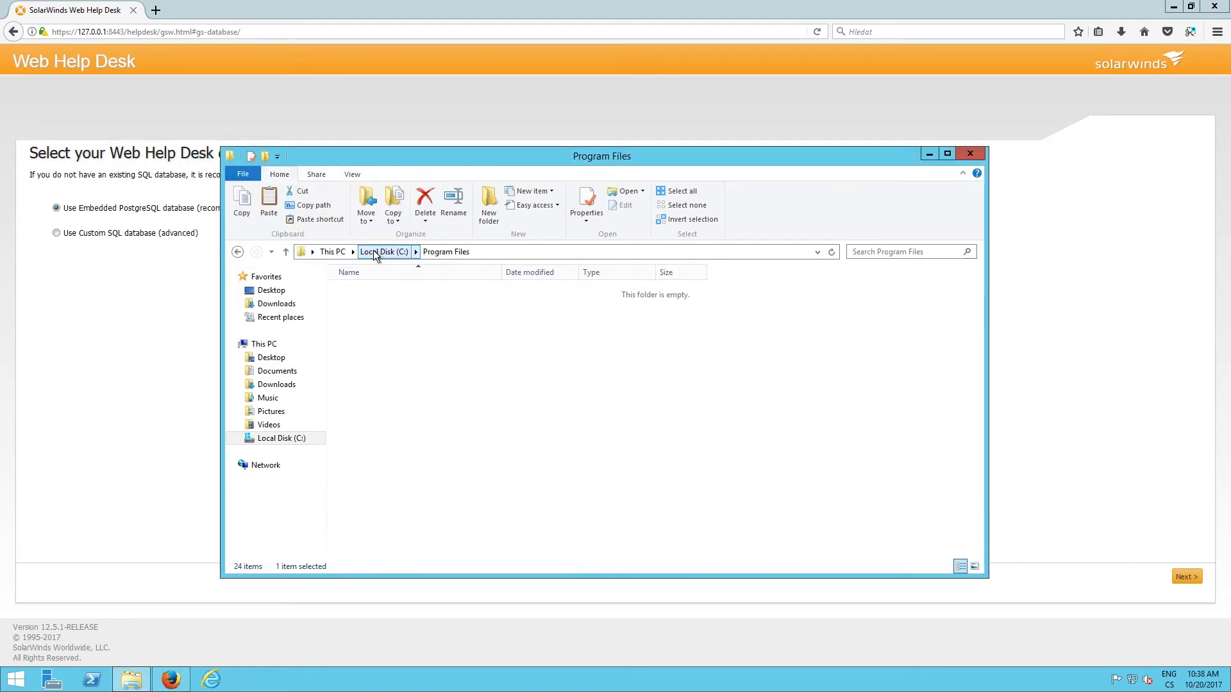
double_click(412, 388)
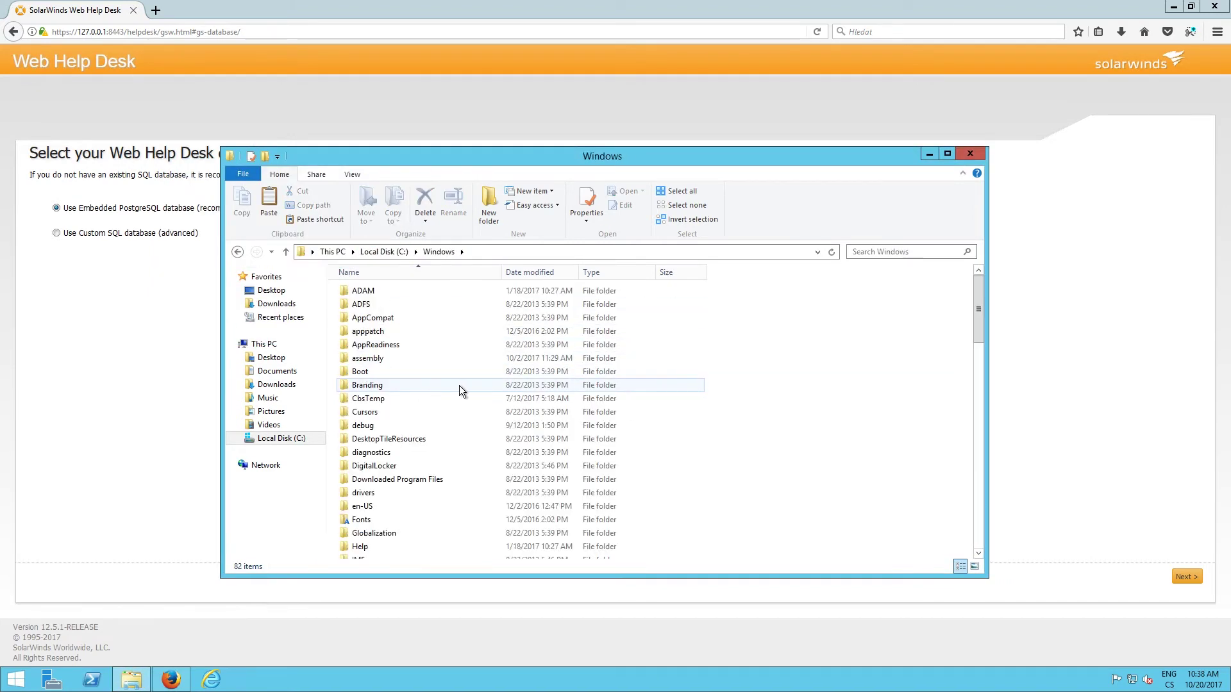
left_click_drag(979, 322, 987, 469)
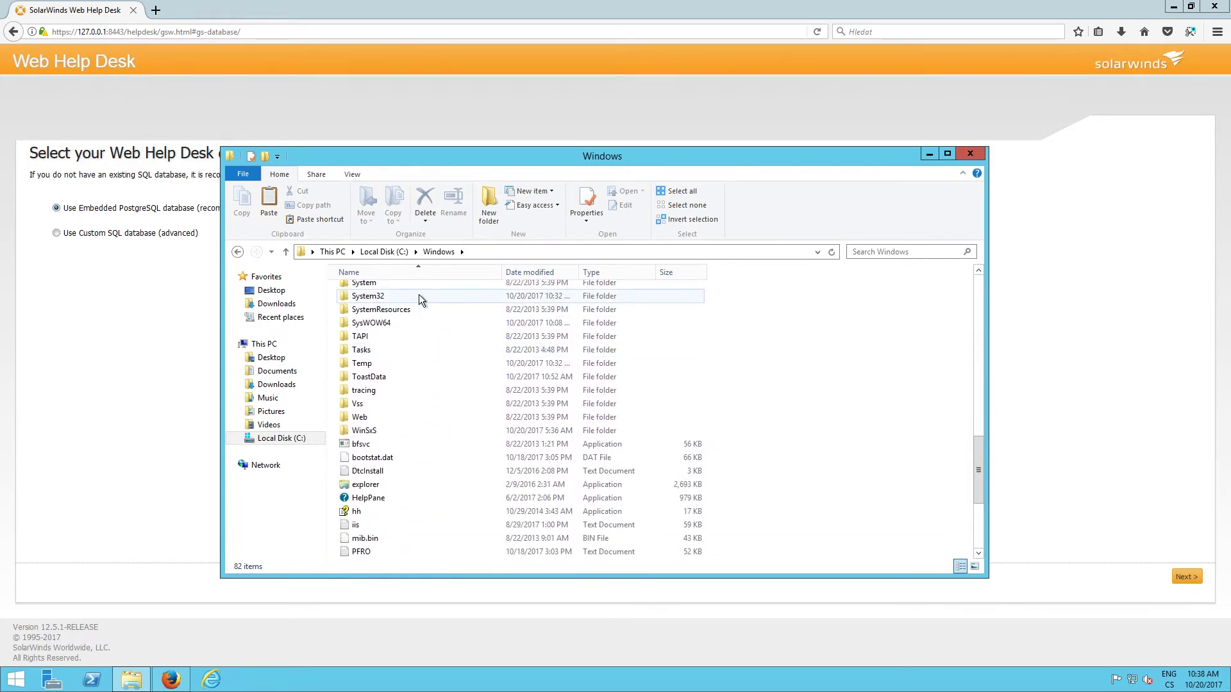
double_click(394, 295)
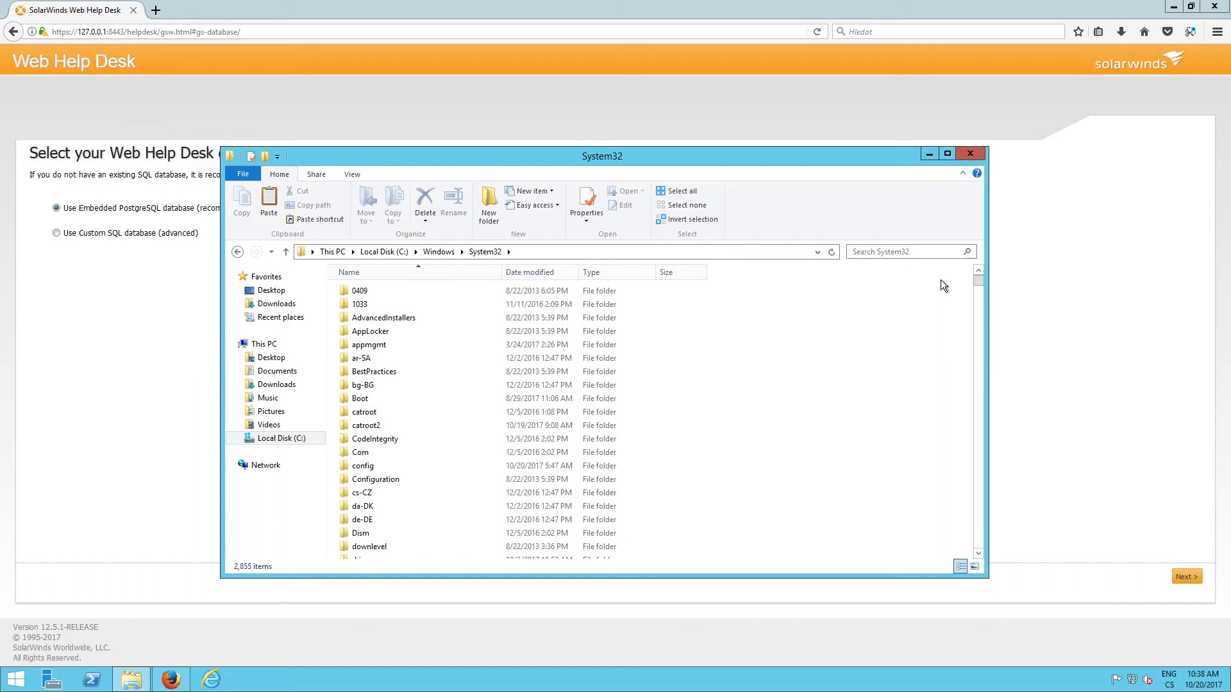
left_click_drag(976, 279, 978, 276)
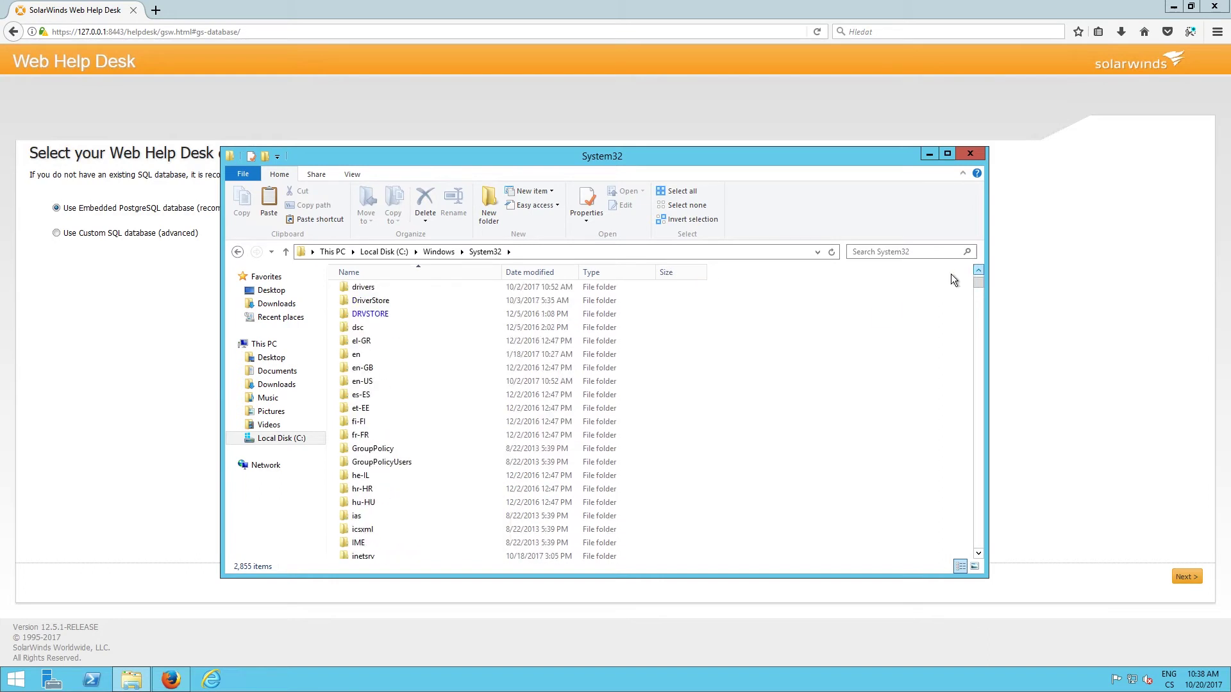
double_click(389, 287)
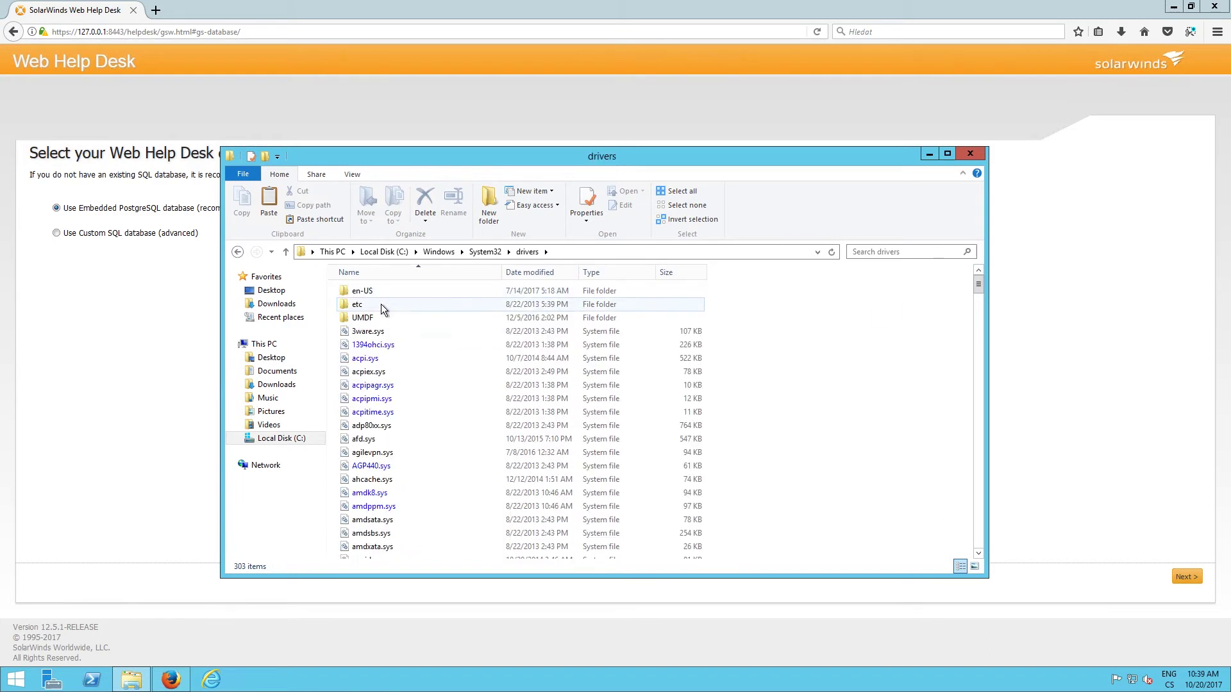
double_click(381, 304)
double_click(382, 291)
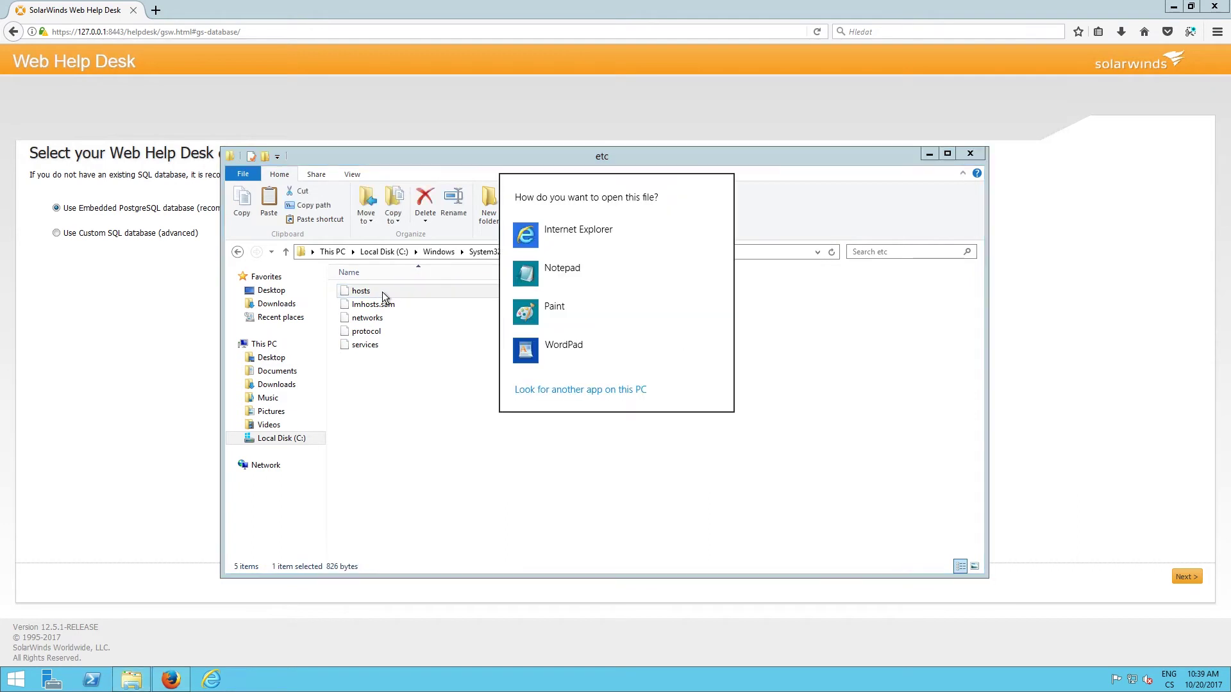
Edit hosts in Notepad to map 192.168.2.2 to helpdesk.local, save it and close the windows
left_click(546, 268)
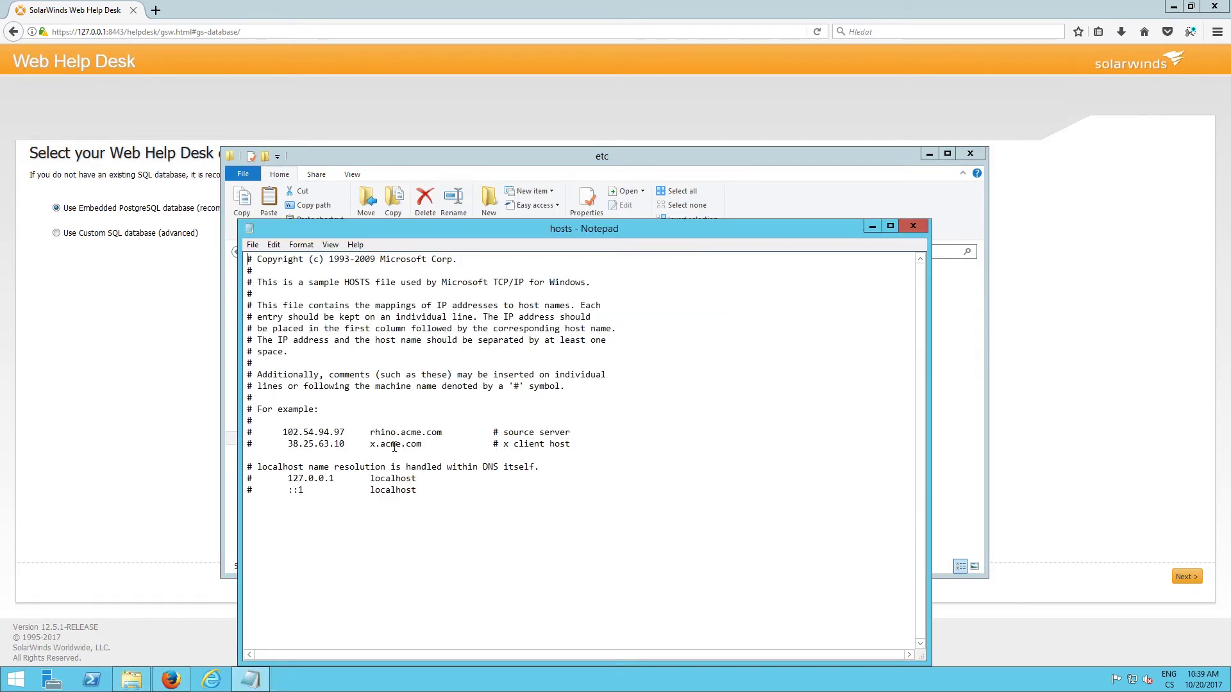
type("192.168.2")
type(".2 helpdes")
type("k.local")
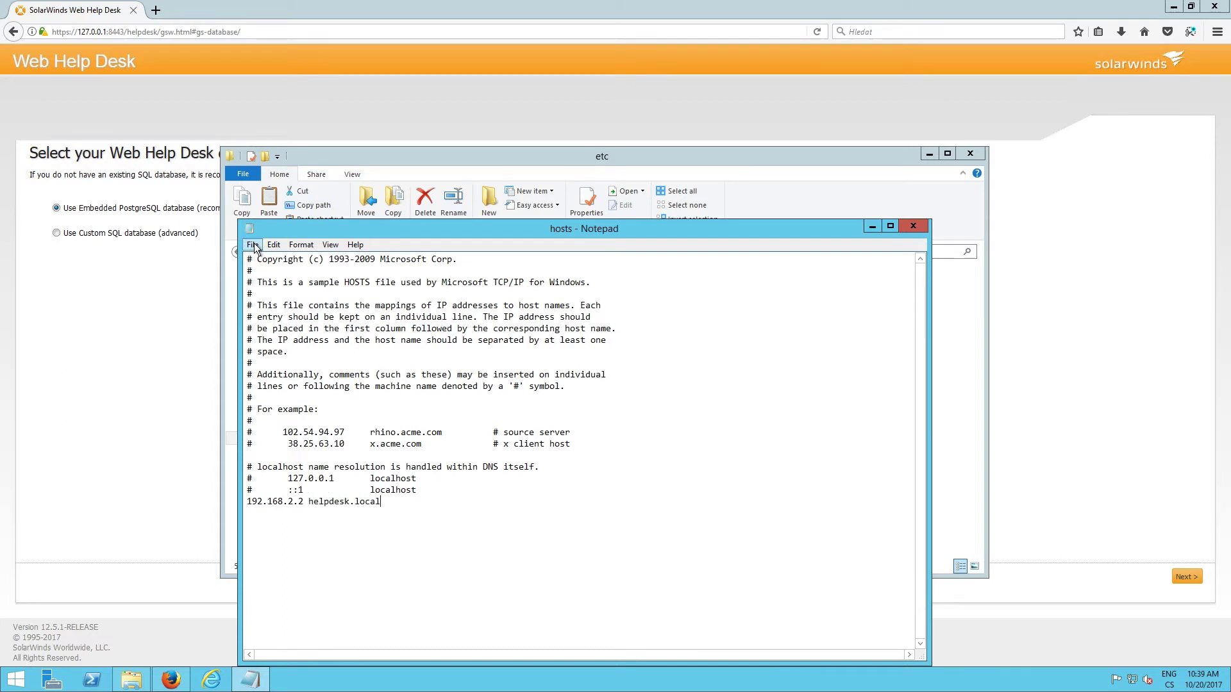
left_click(252, 244)
left_click(306, 286)
left_click(911, 228)
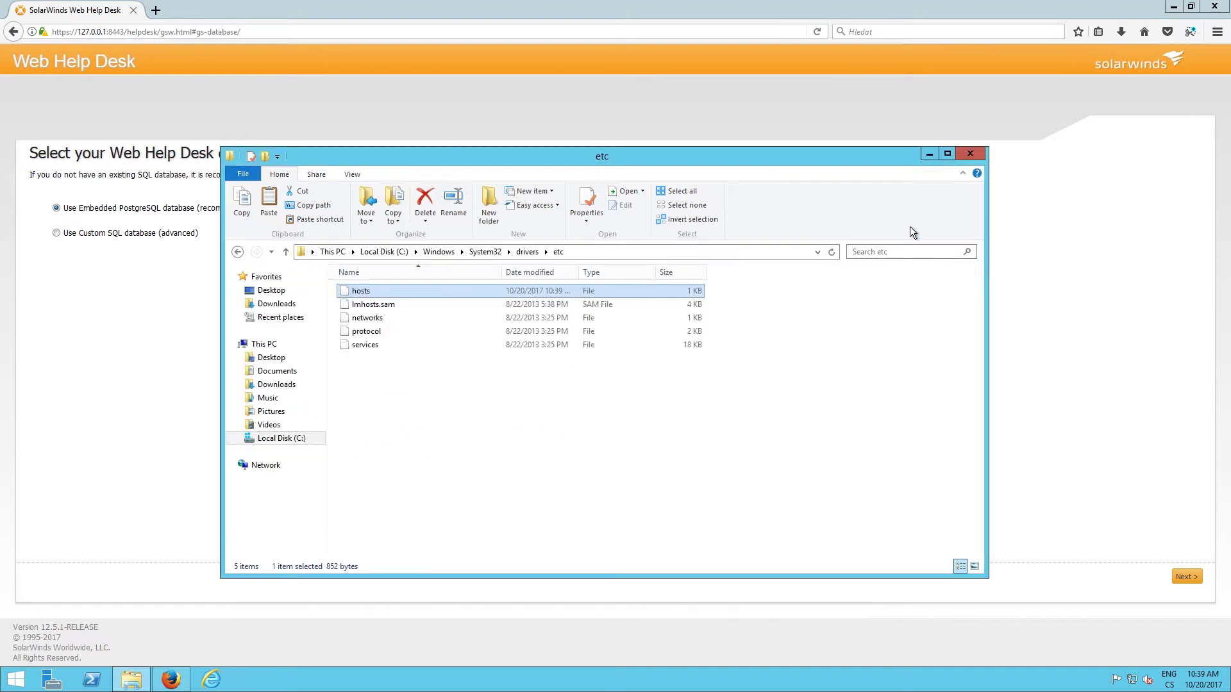
left_click(971, 155)
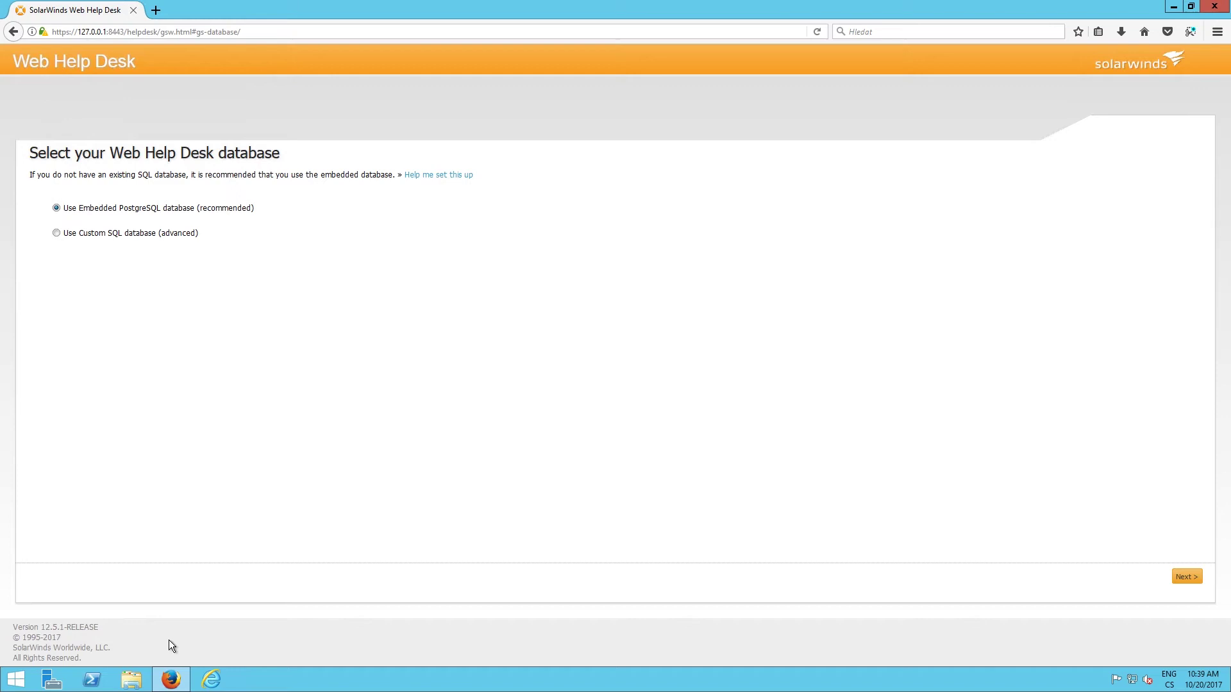
Edit the HTTPS_PORT=8443 line in whd.conf so the value becomes 443
right_click(15, 680)
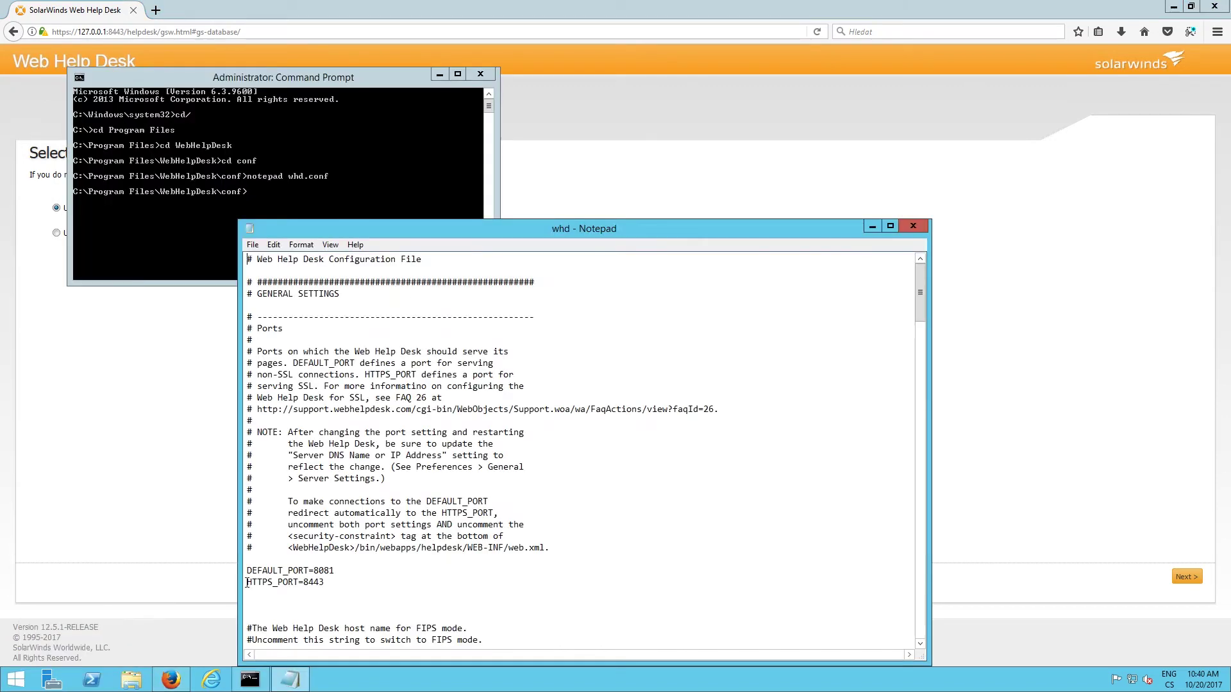
left_click_drag(248, 582, 330, 583)
left_click(303, 584)
left_click_drag(920, 293, 916, 417)
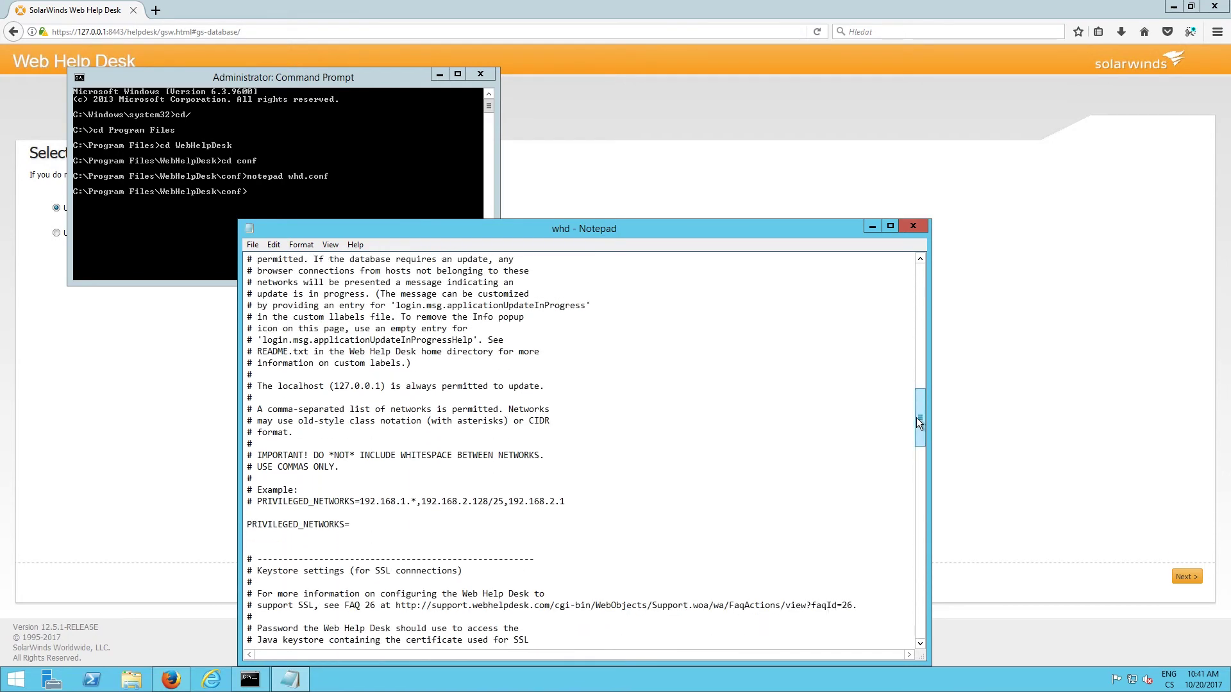
Set PRIVILEGED_NETWORKS=192.168.2.0/24 in whd.conf and save the file
left_click(404, 524)
type("19")
type("2.168")
type(".2.0/")
type("24")
left_click(254, 244)
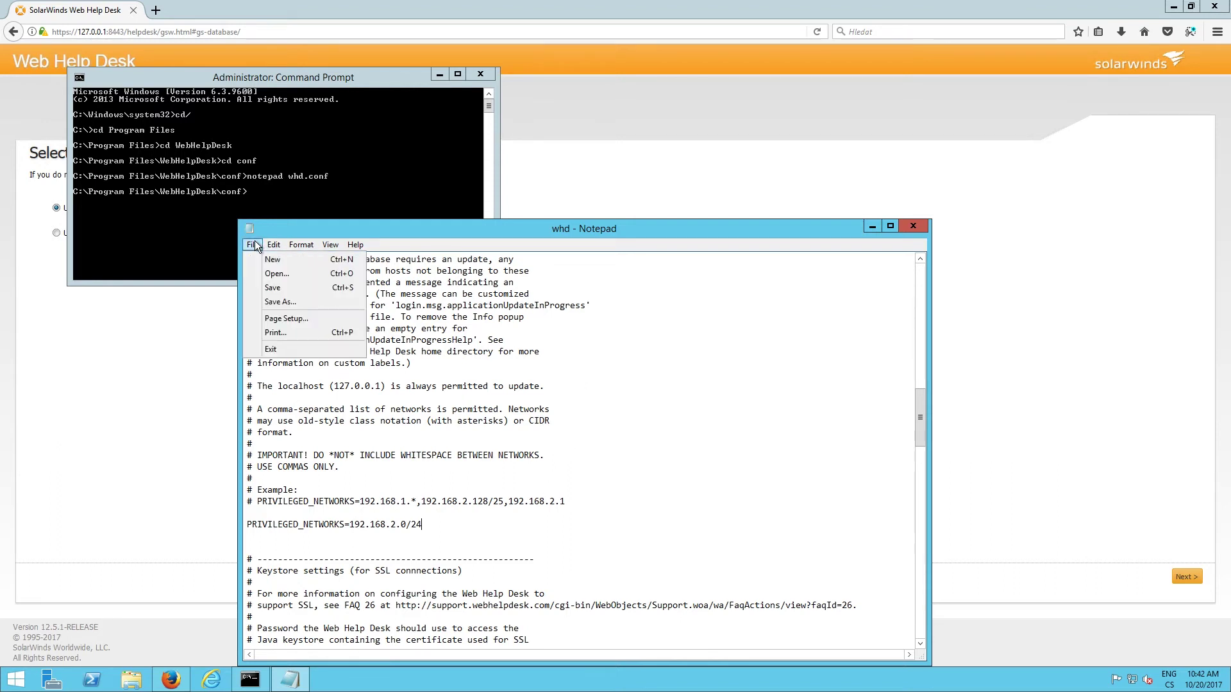
left_click(293, 288)
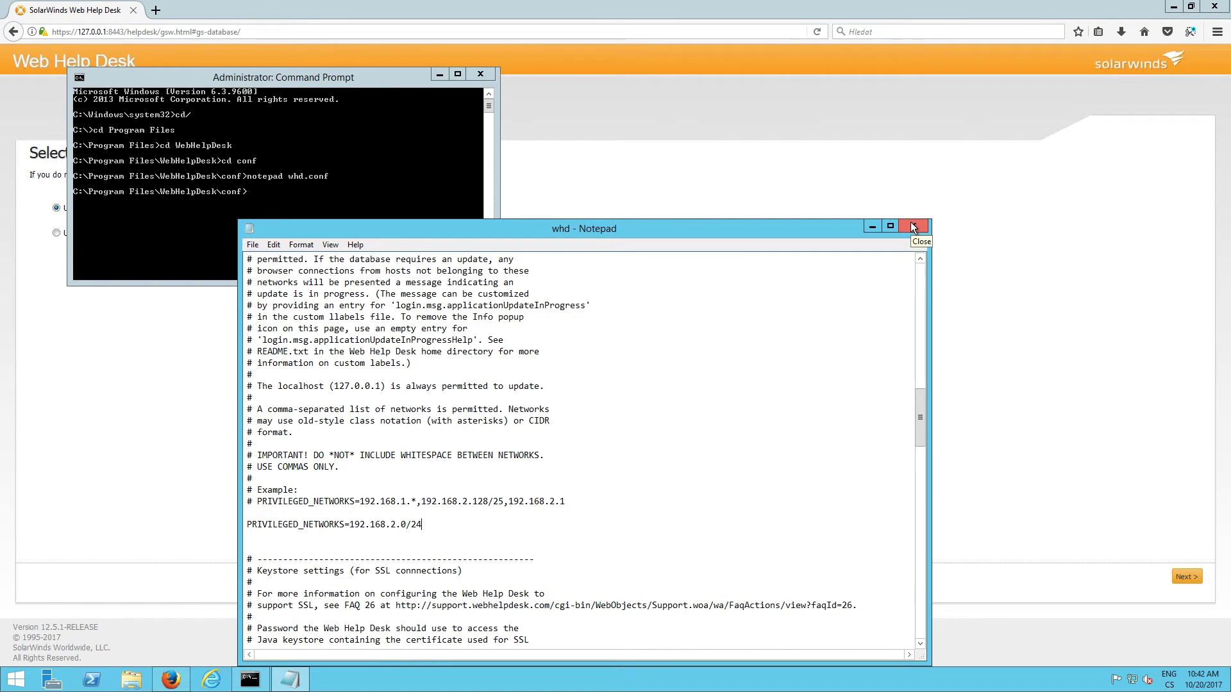
Close whd.conf and browse to the fips-140-2 'WebHelpDesk - clean install' folder with bin, conf and copy_paste
left_click(913, 228)
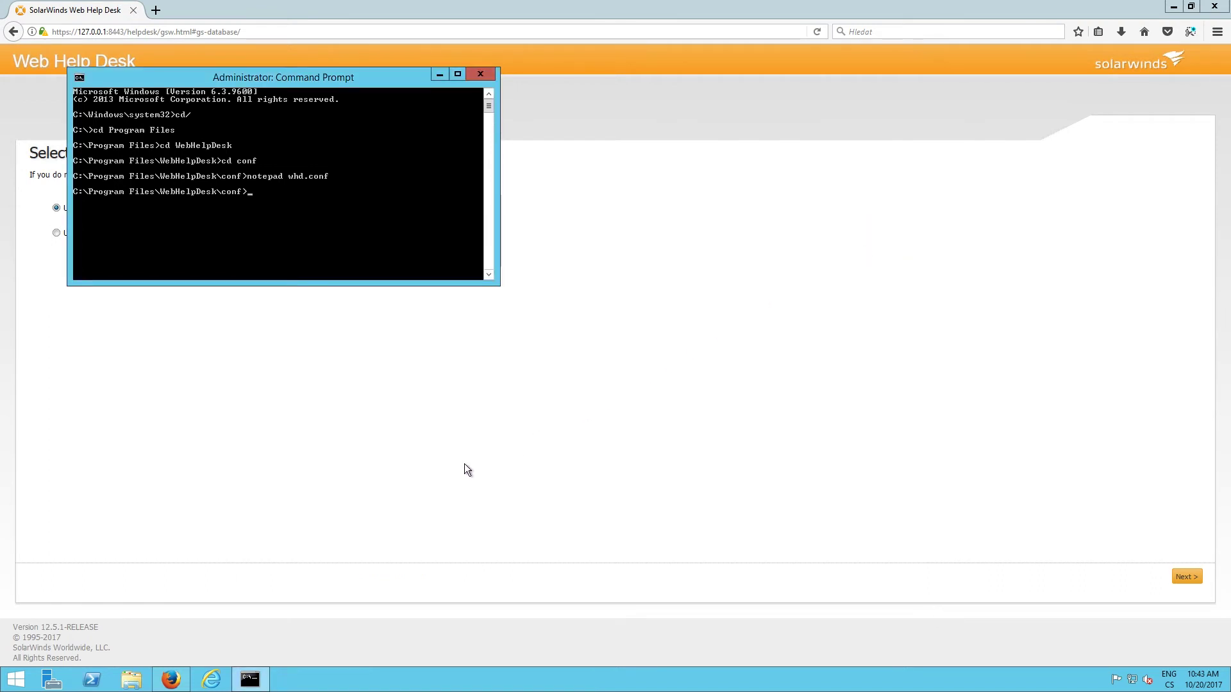
left_click(133, 682)
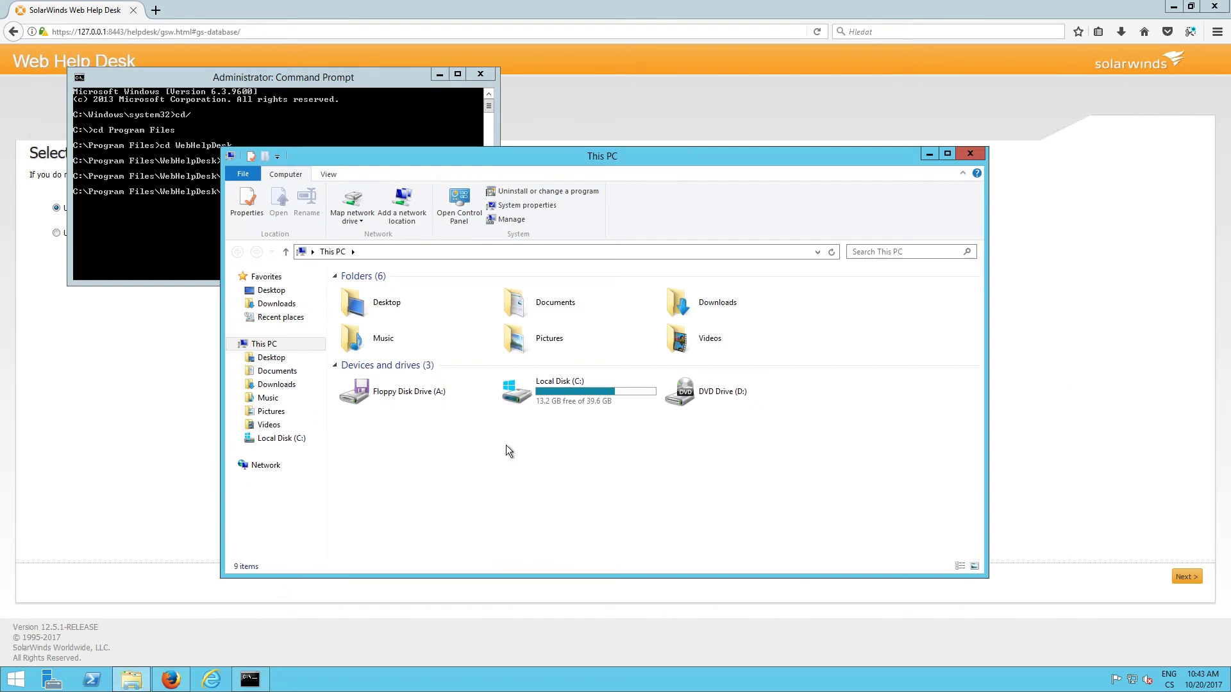
double_click(570, 386)
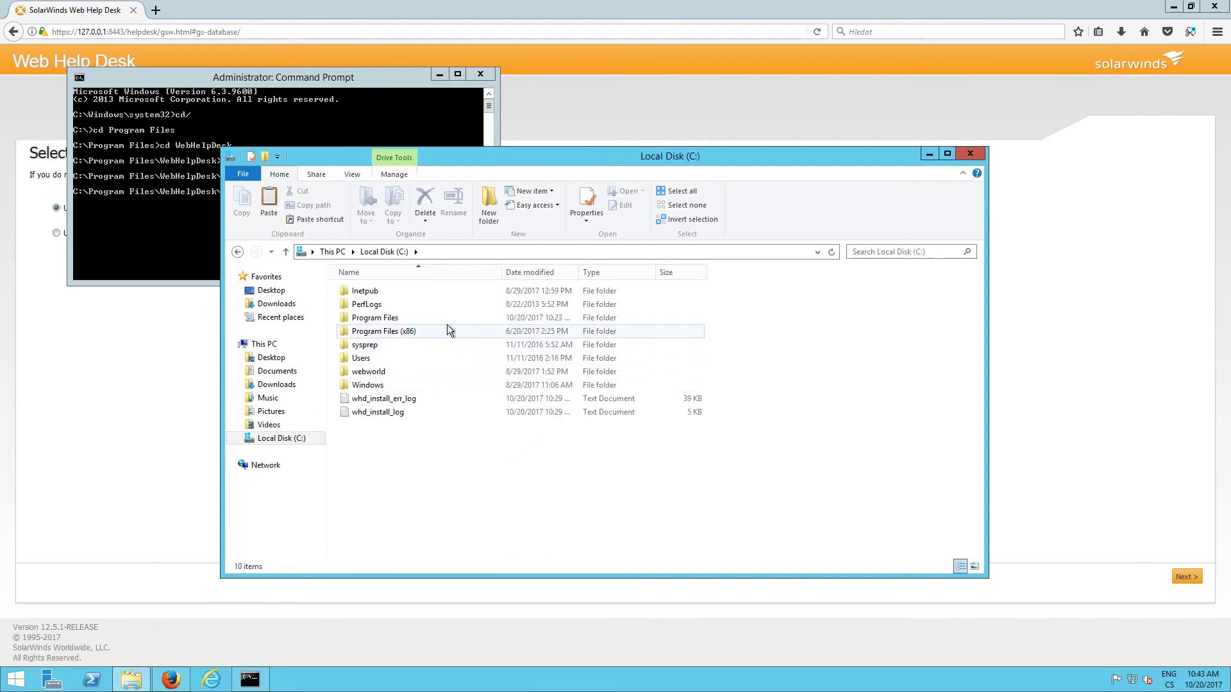
double_click(435, 321)
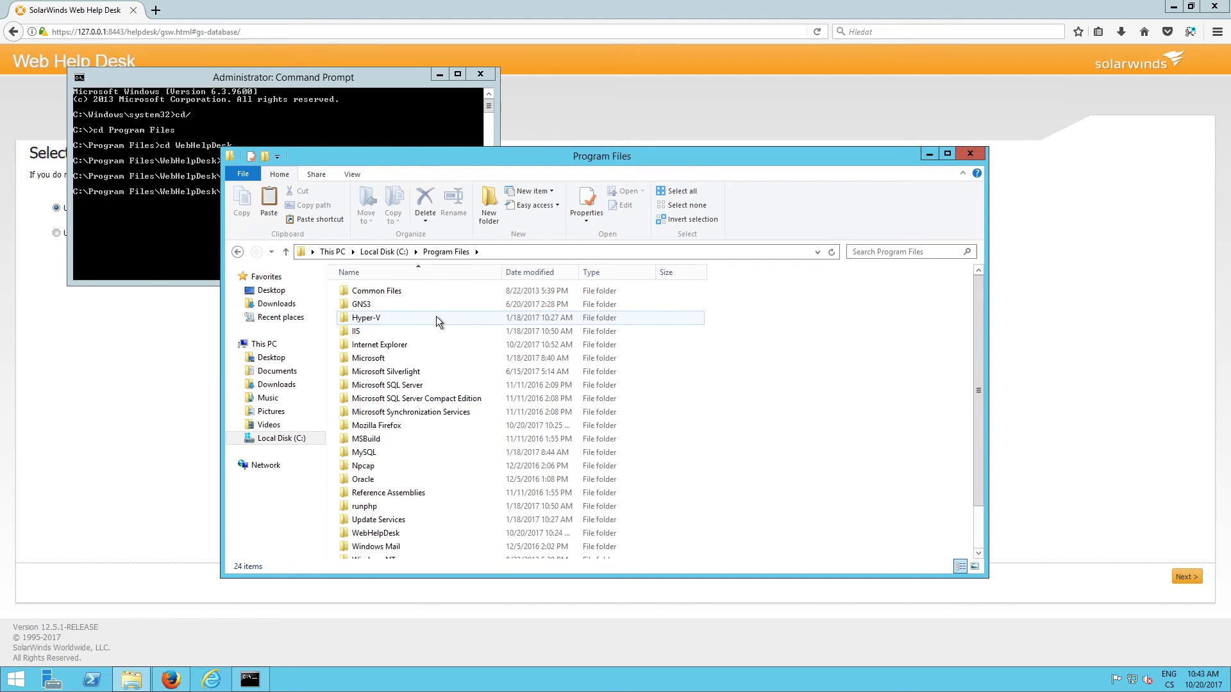
double_click(443, 533)
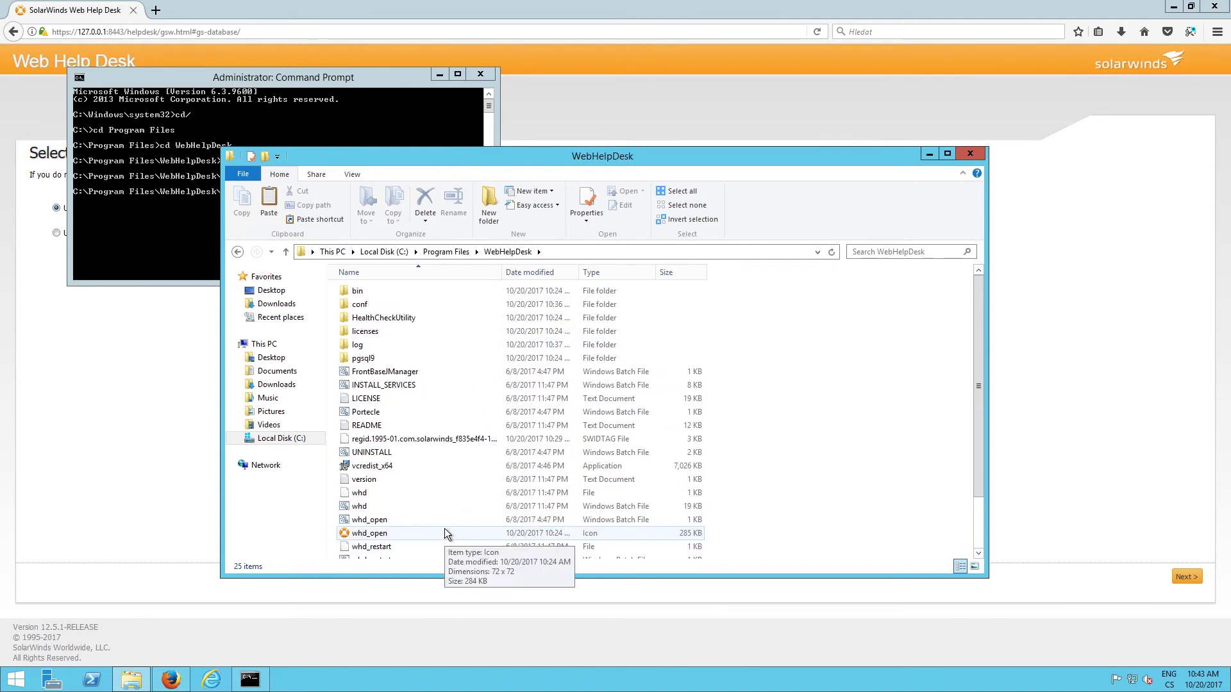
double_click(452, 305)
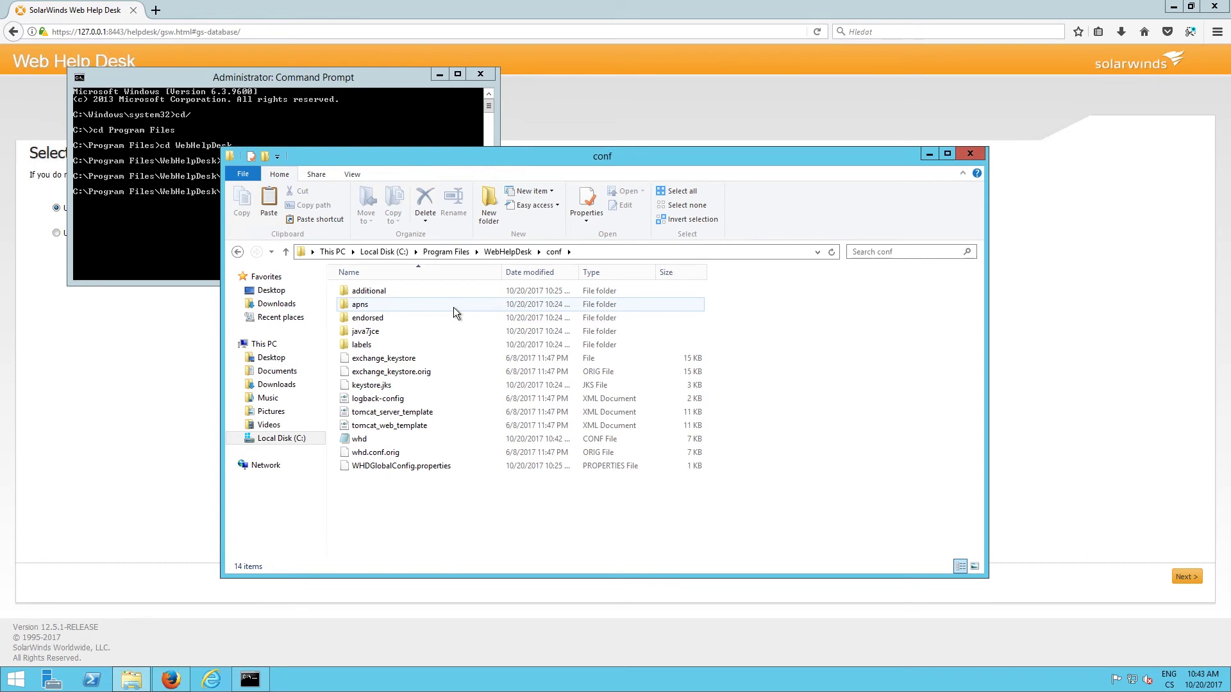
double_click(448, 291)
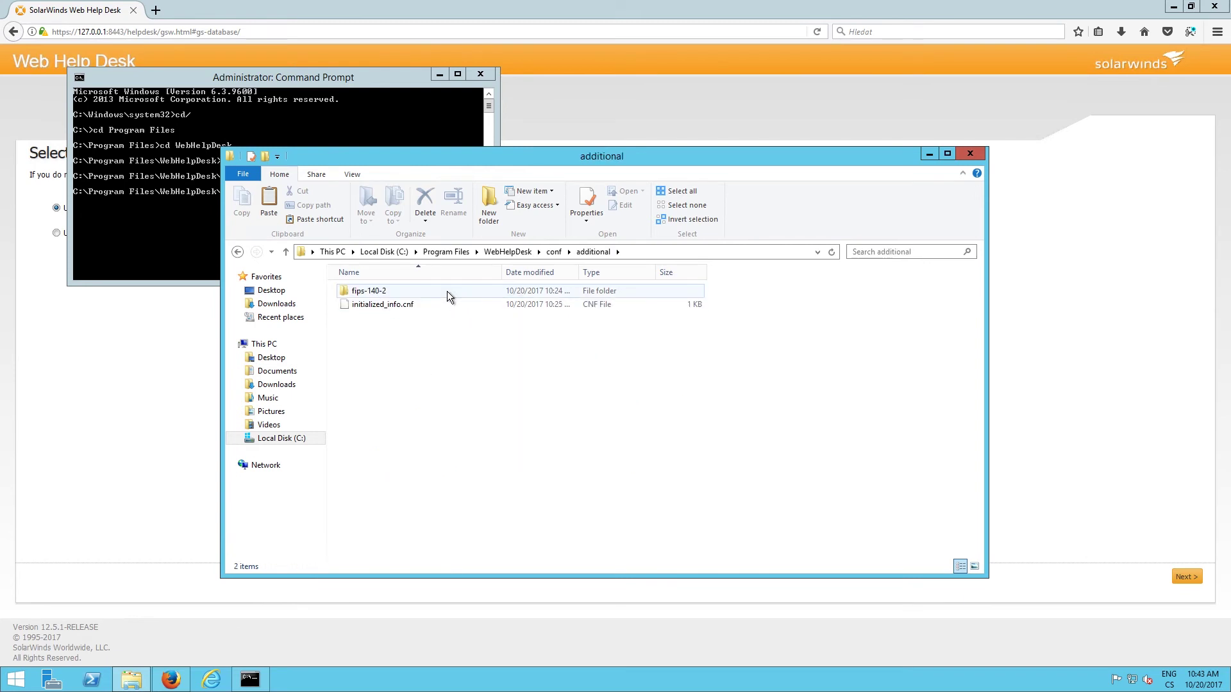
double_click(447, 292)
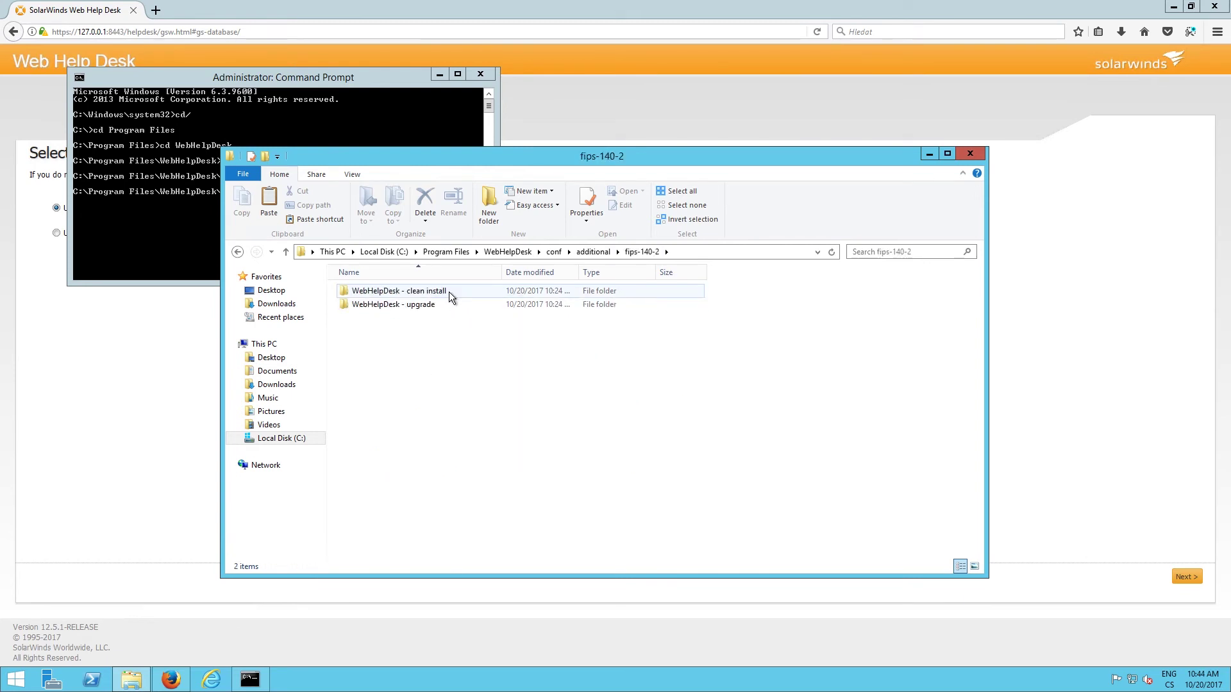
double_click(449, 292)
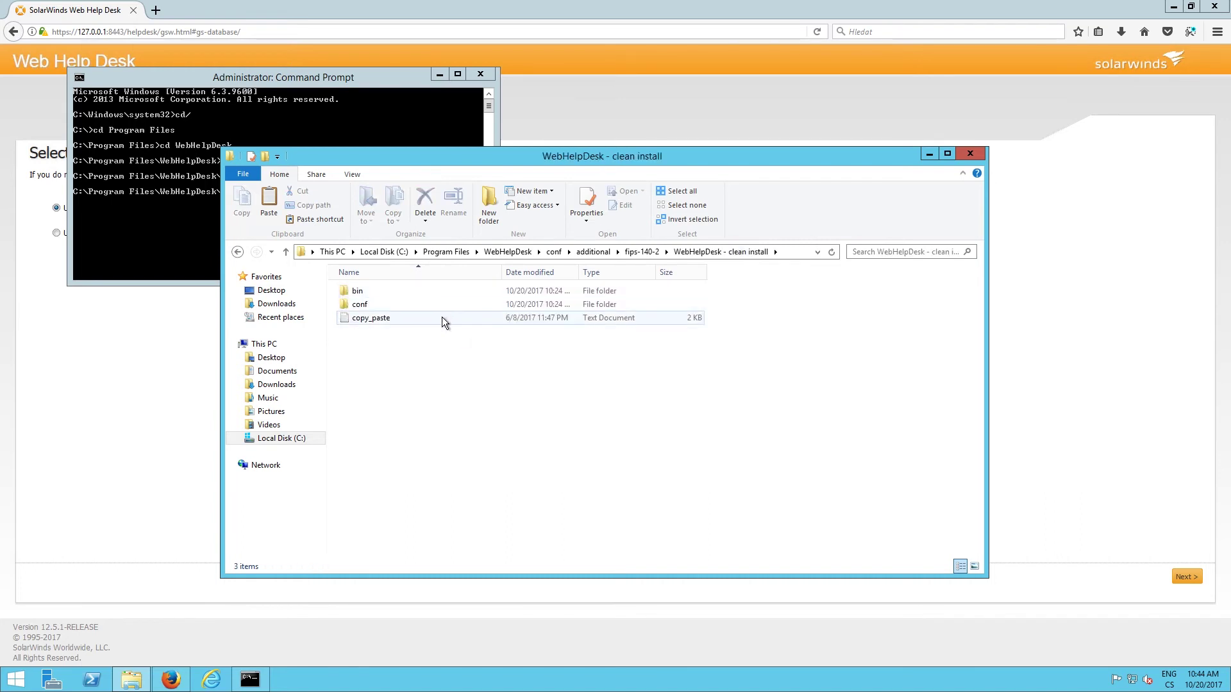
Open the copy_paste certificate instructions in WordPad
left_click(398, 316)
right_click(392, 316)
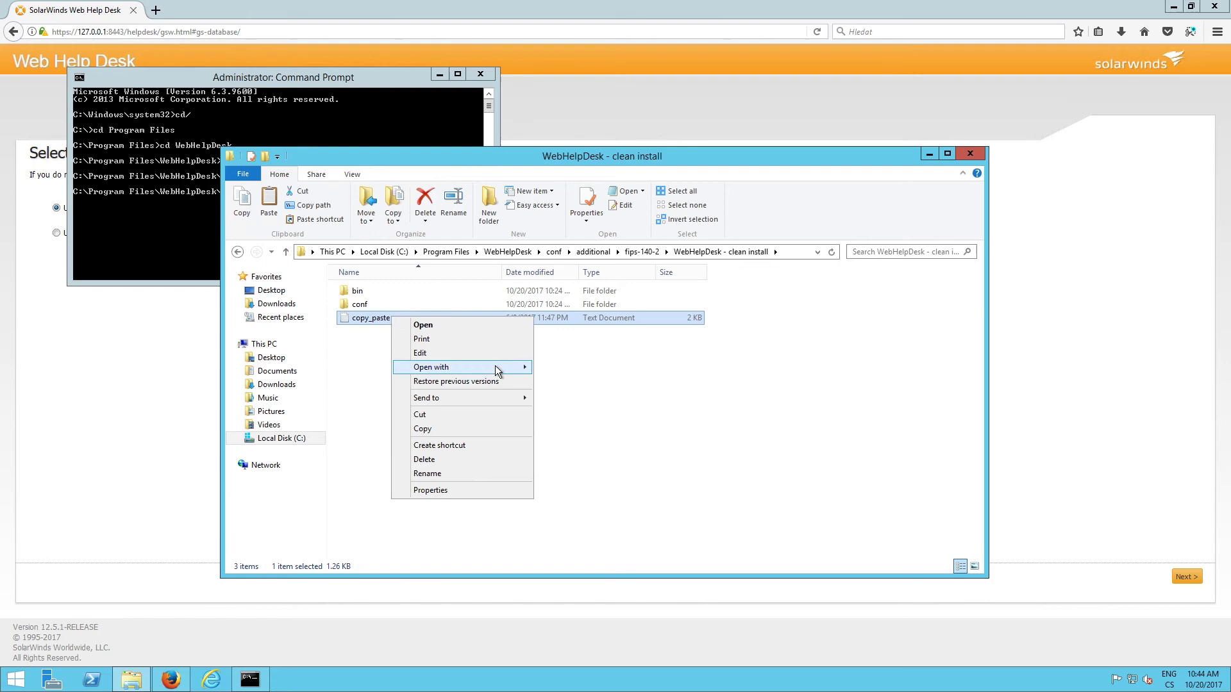
mouse_move(431, 366)
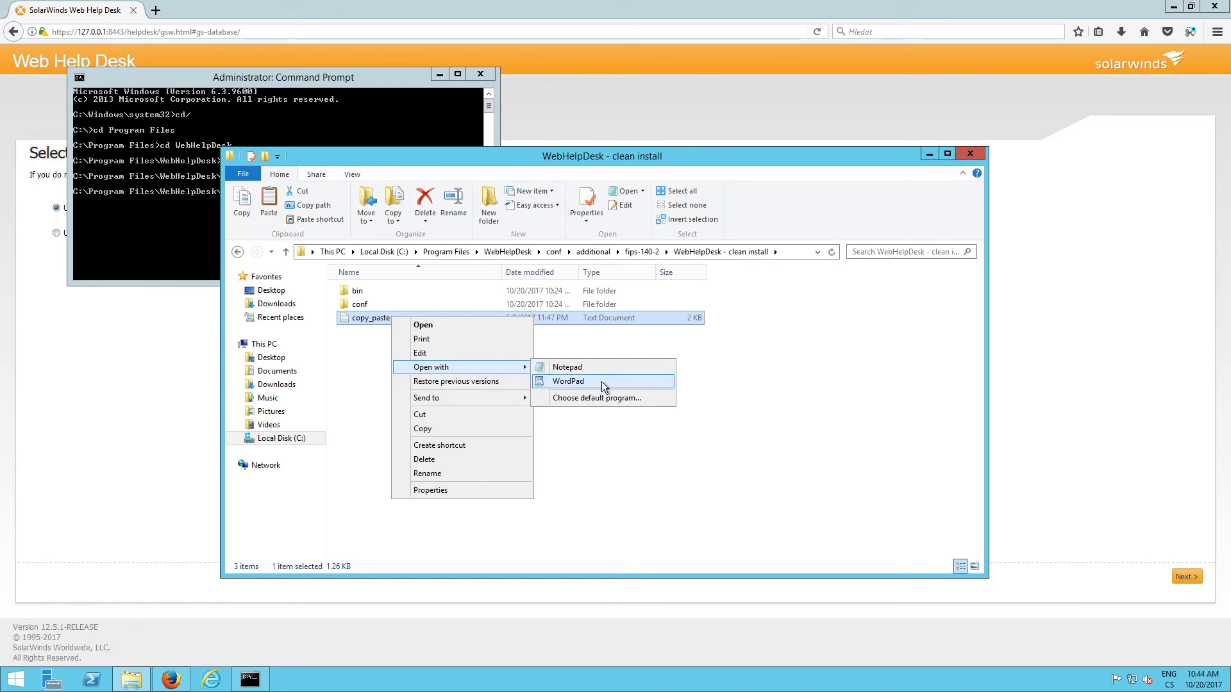
left_click(601, 381)
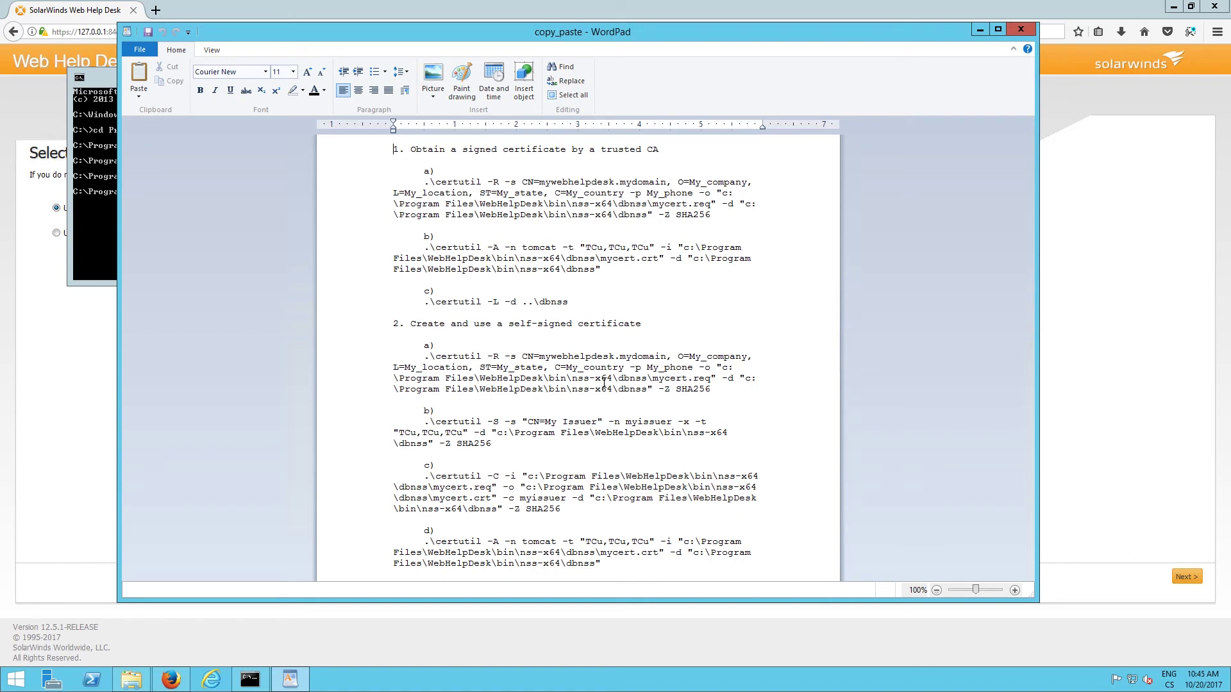
Replace every mywebhelpdesk.mydomain with helpdesk.local using Replace All
left_click(574, 82)
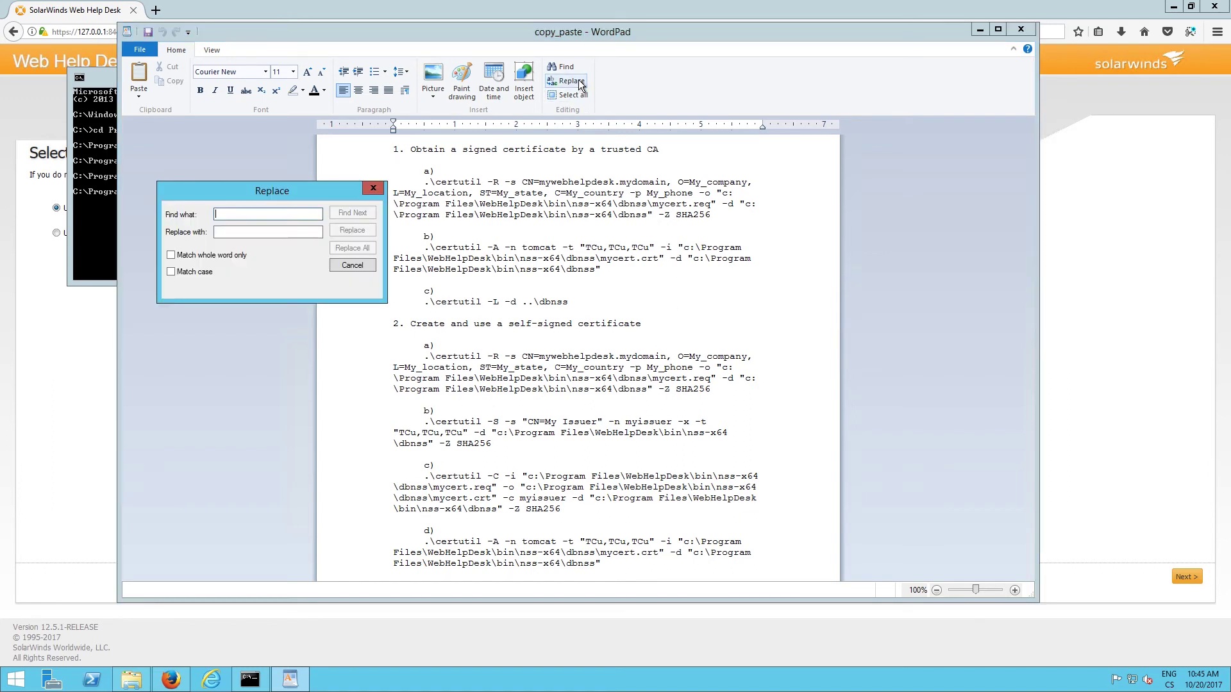
type("mywebhelpdesk")
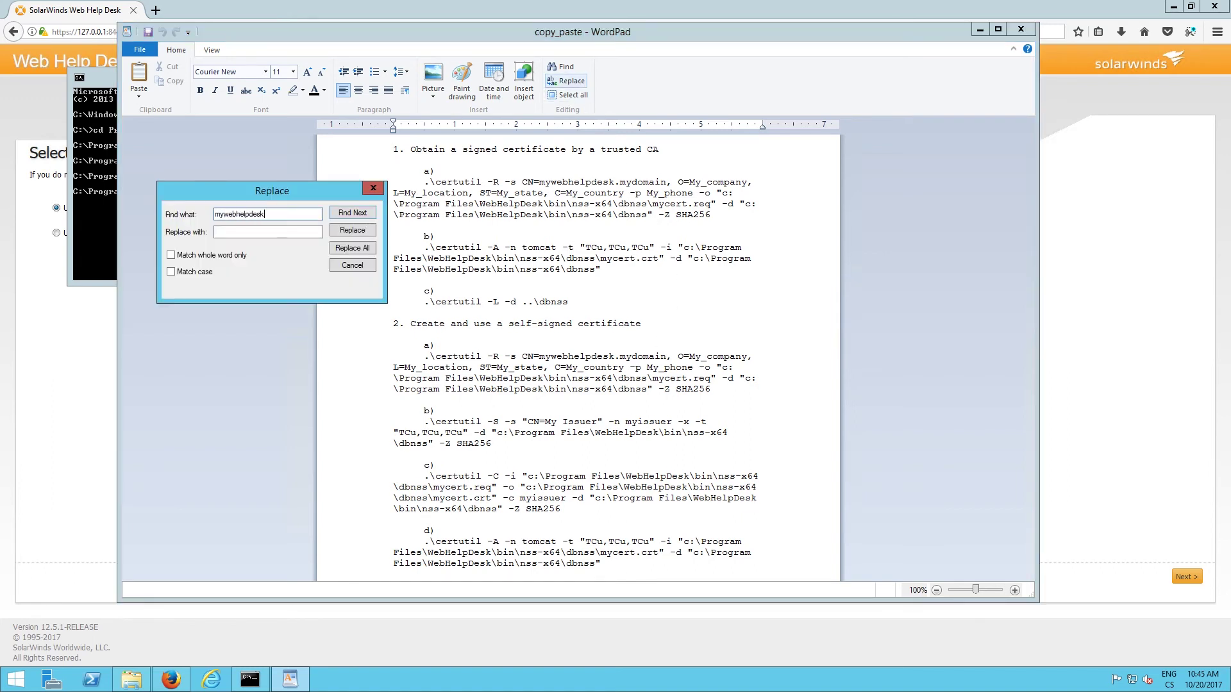
type(".mydoma")
type("in")
key("Tab")
type("helpdesk")
type(".local")
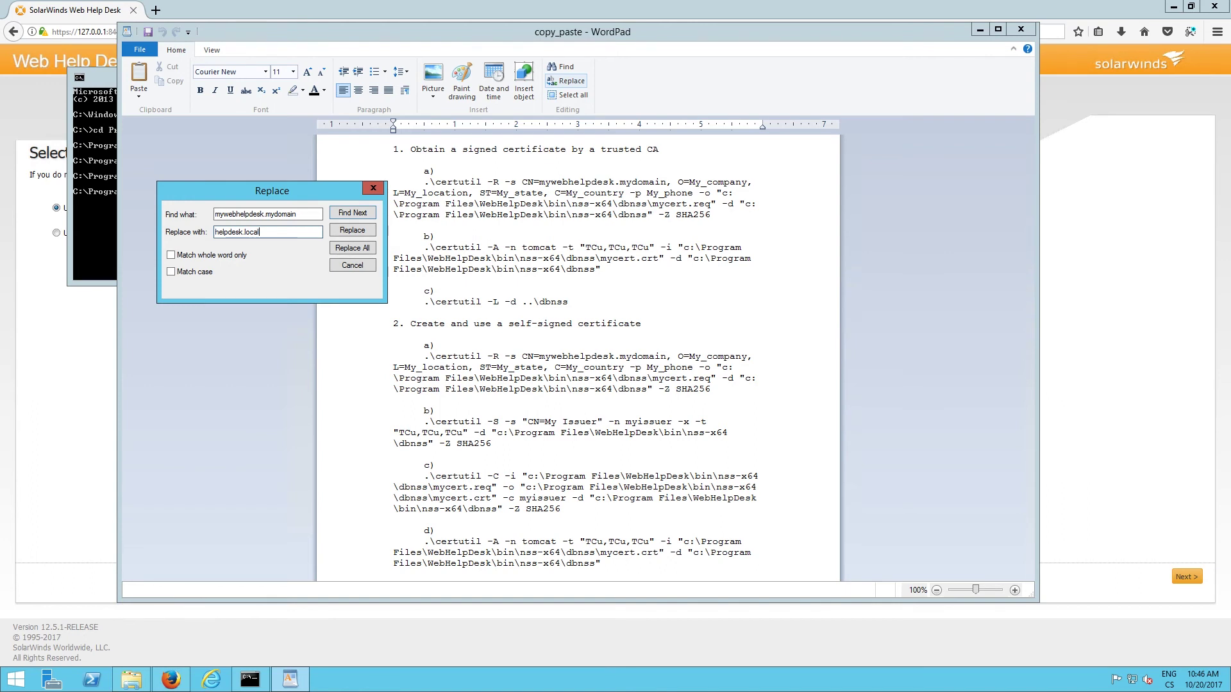
left_click(367, 247)
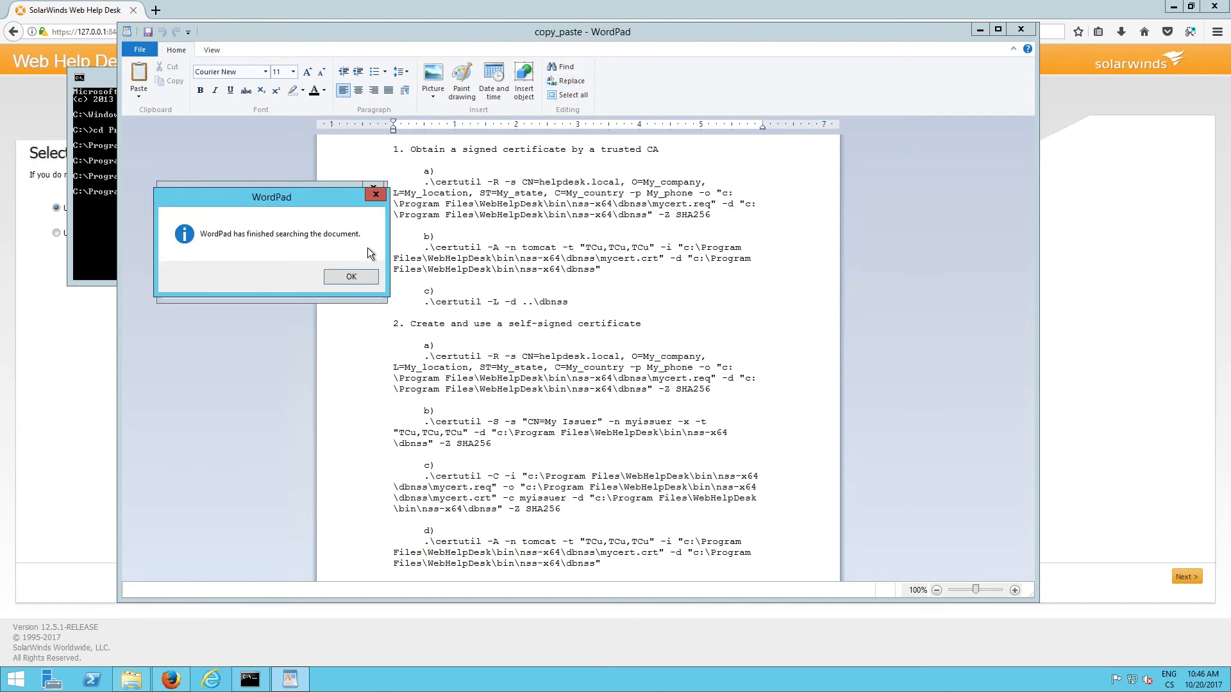
key("Return")
key("Escape")
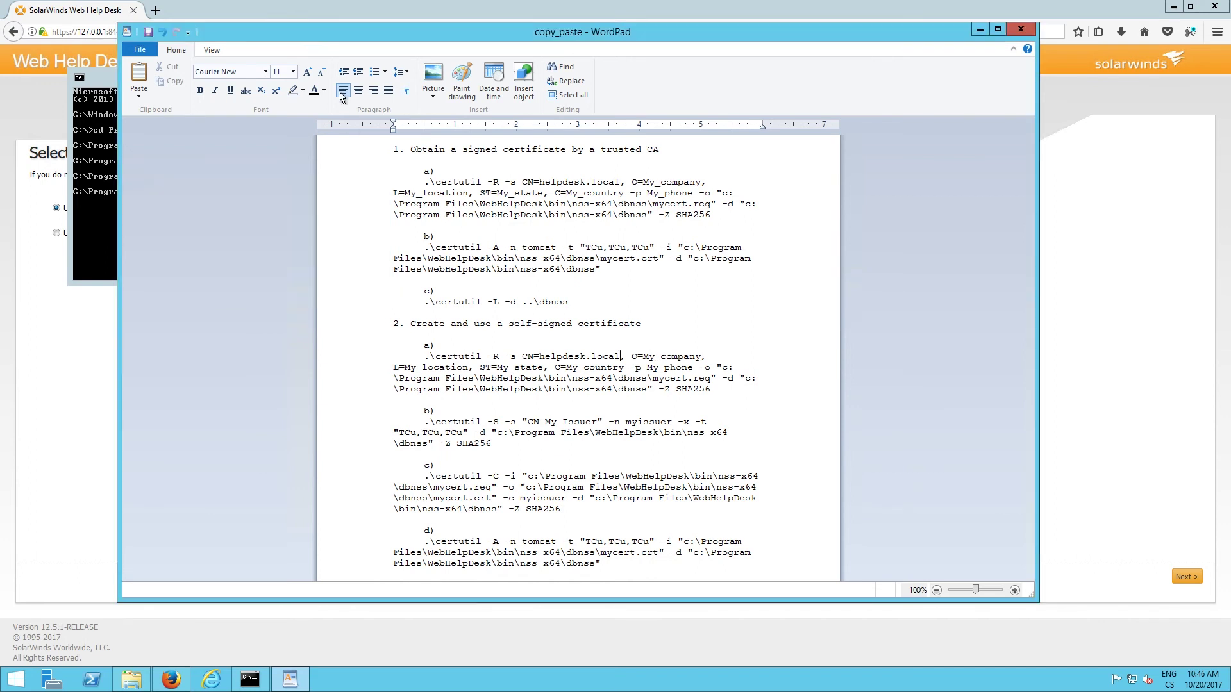
Arrange the windows and change the console directory into bin\nss-x64\bin
left_click_drag(310, 32, 486, 57)
left_click_drag(259, 75, 227, 232)
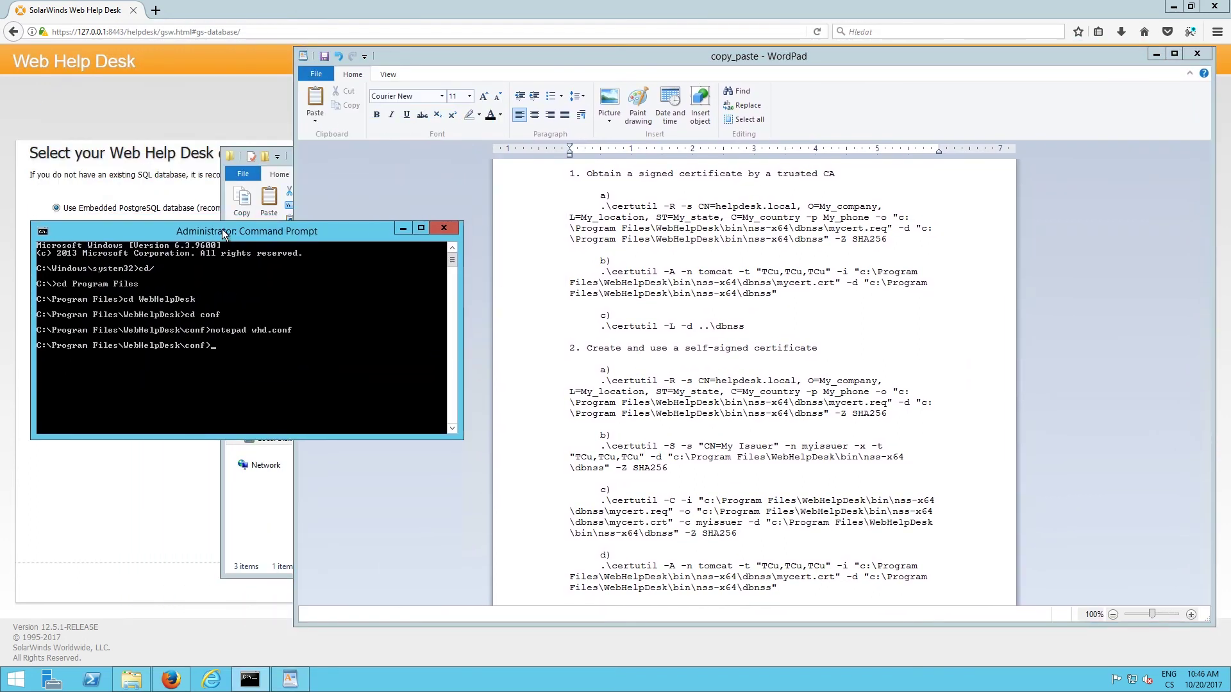
left_click(242, 346)
type("cd..")
key("Return")
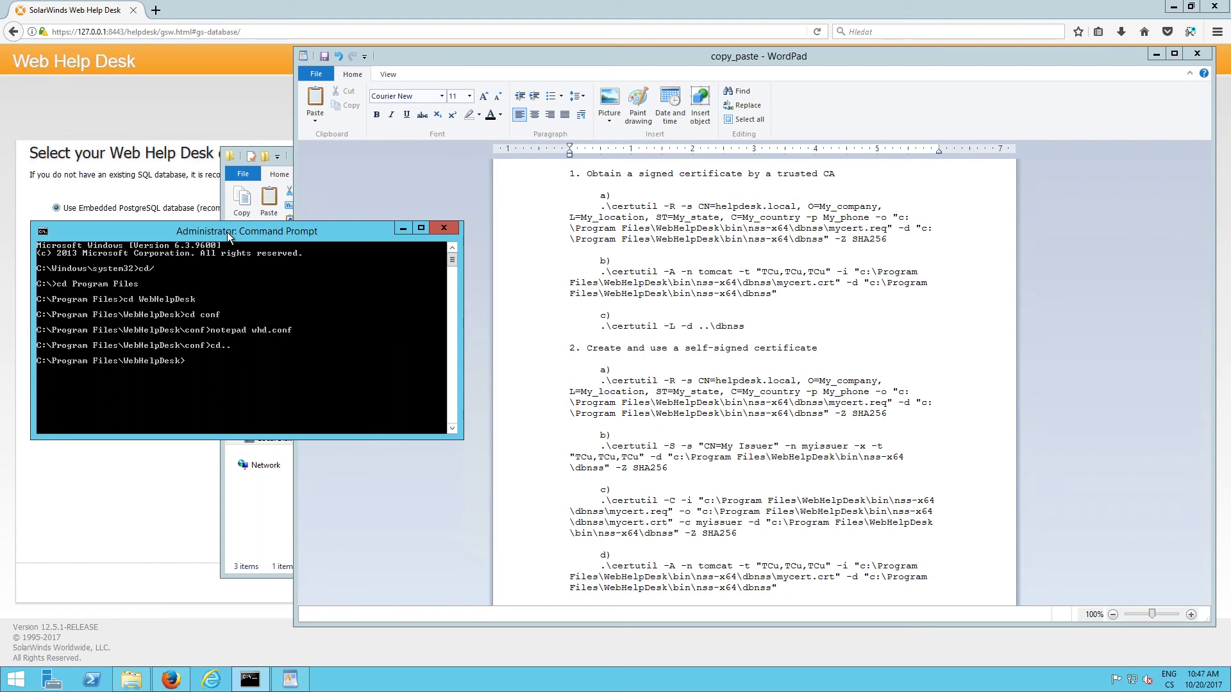
type("d bin")
key("Return")
type("cd")
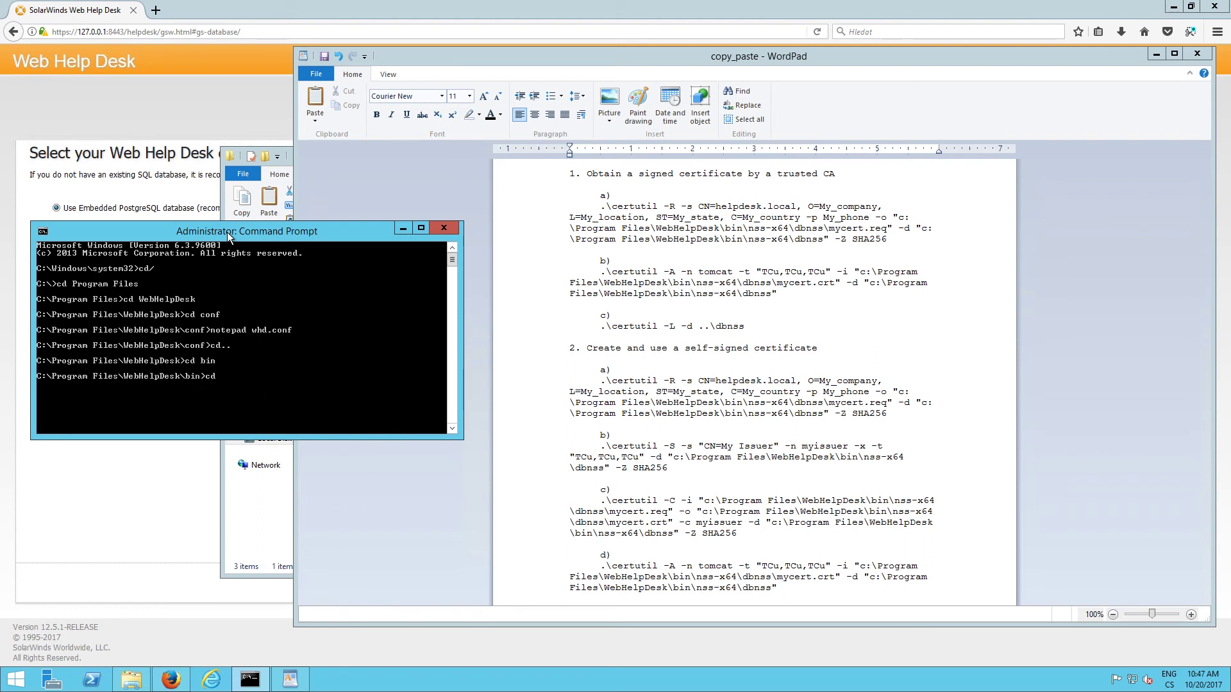
type(" nss-x64")
key("Return")
type("cd bin")
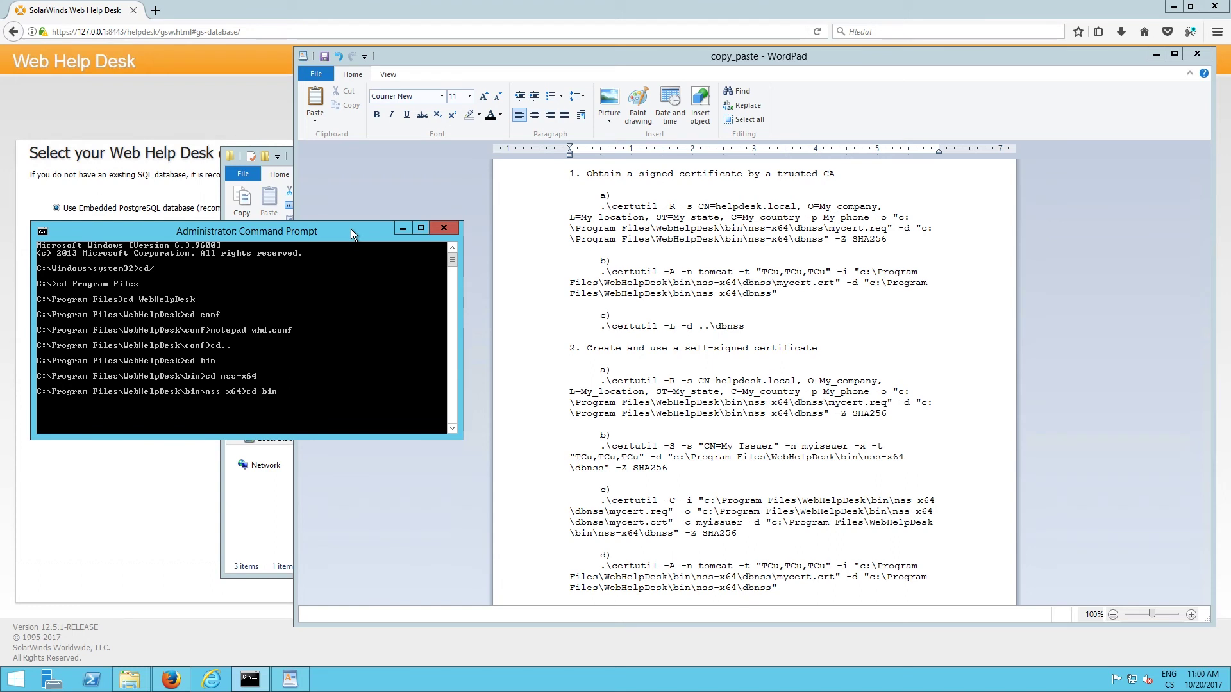
key("Return")
Run the a) certutil command to create the helpdesk.local certificate request with an empty database password
left_click_drag(600, 382, 882, 421)
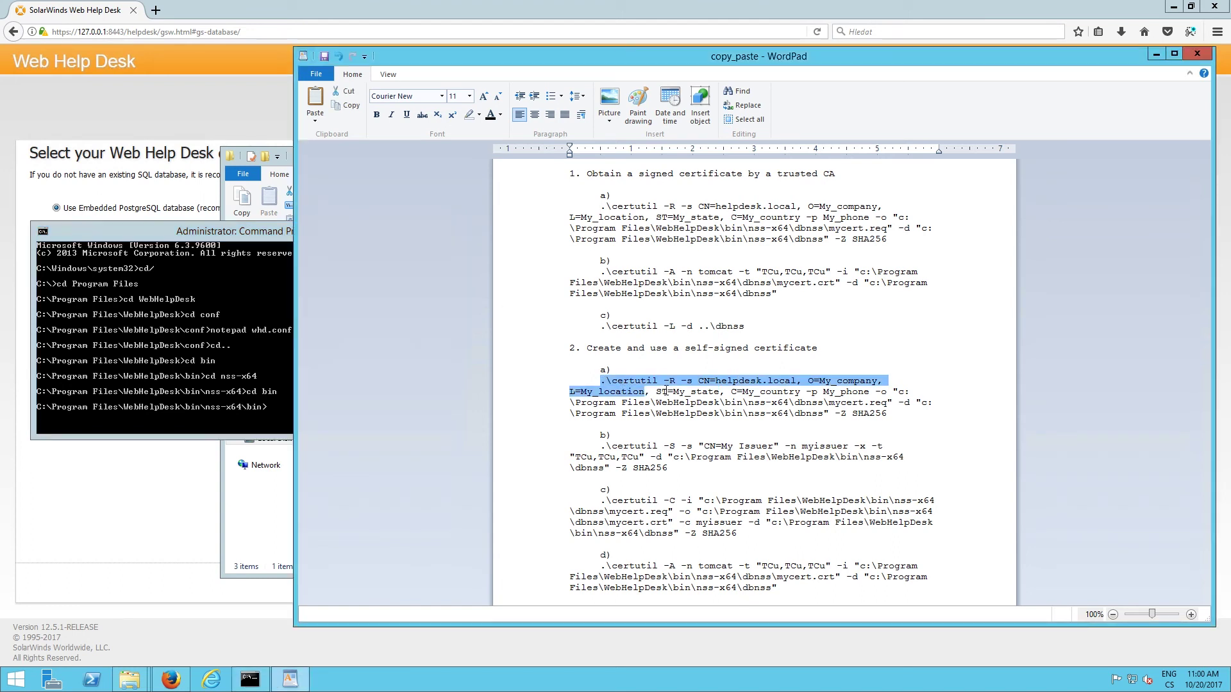
right_click(882, 420)
left_click(913, 452)
right_click(278, 407)
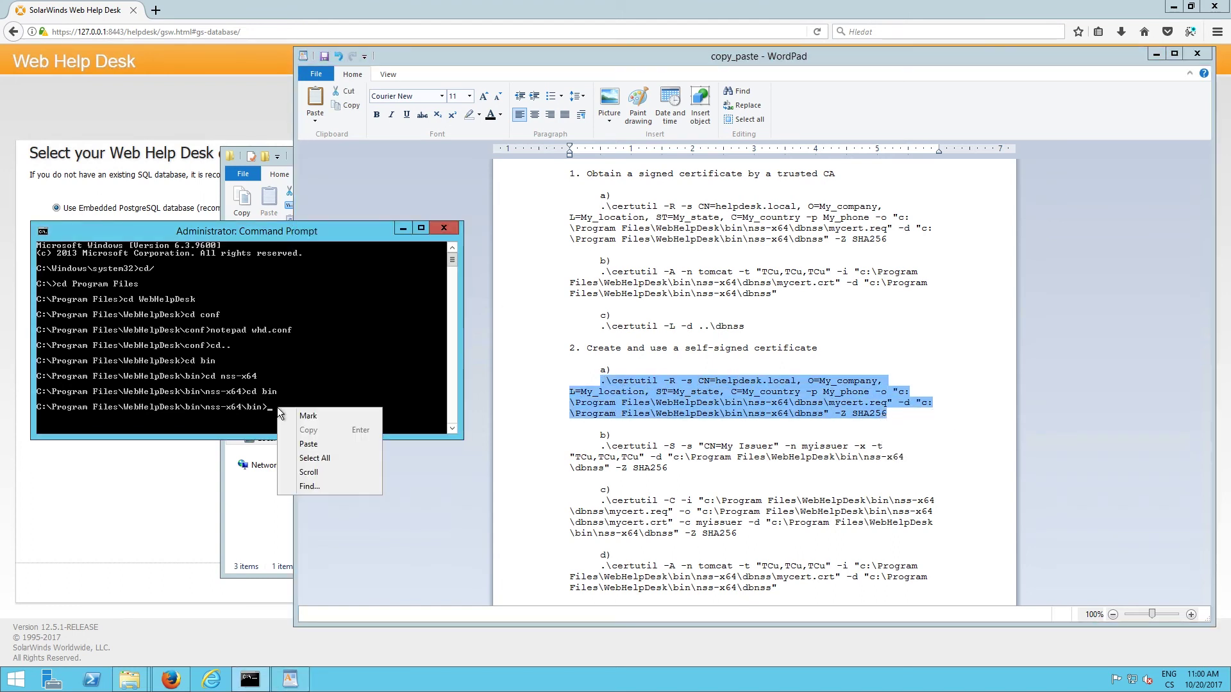
left_click(360, 445)
key("Return")
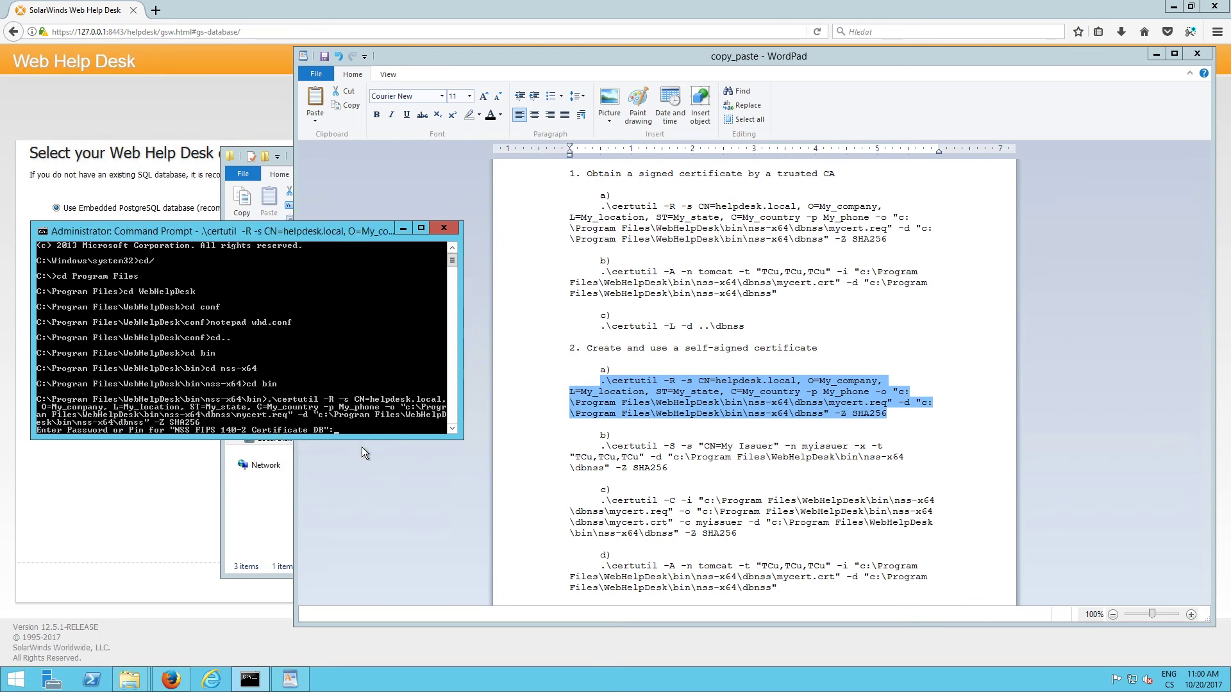
key("Return")
type("asdfjkl")
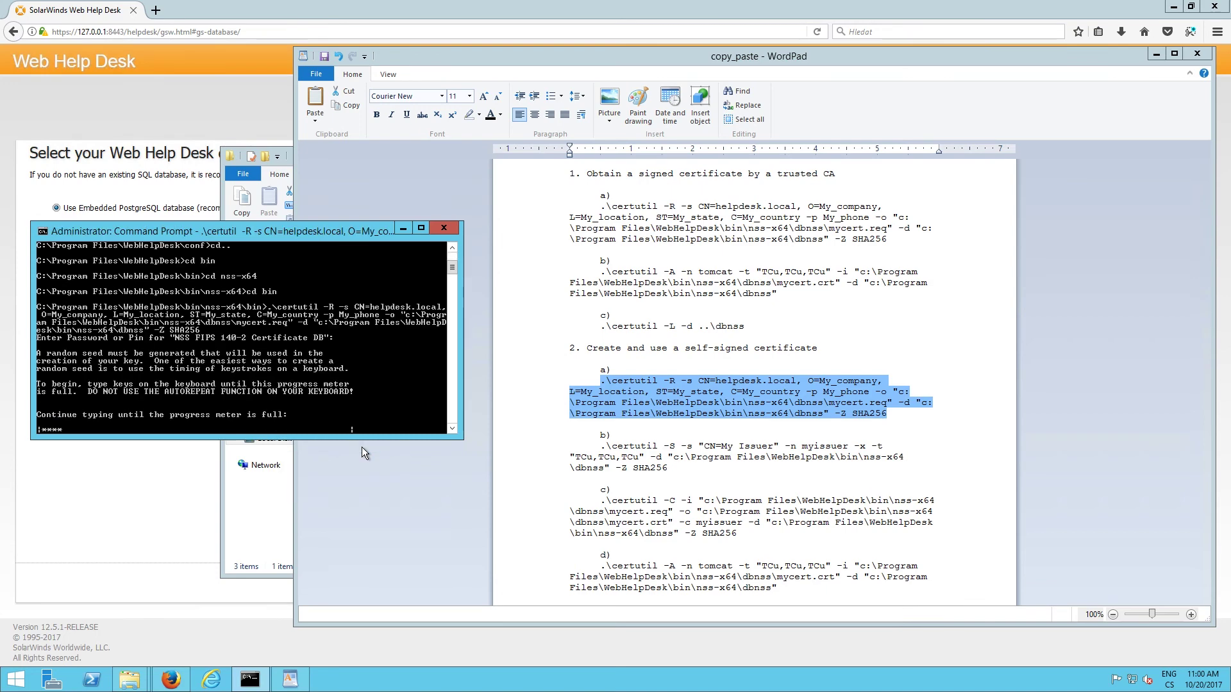
type("asdfjklasdfjklasdfjkl")
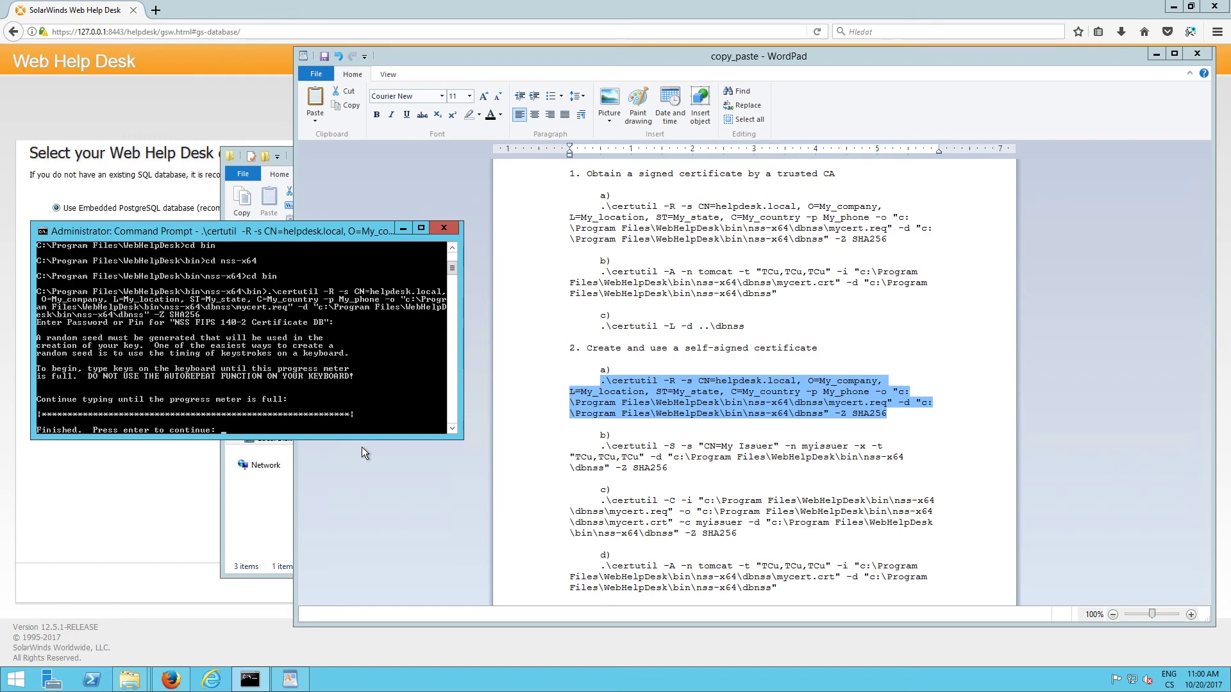
key("Return")
Run the b) certutil command to create the self-signed My Issuer certificate, answering the password and seed prompts
left_click(588, 448)
left_click_drag(600, 446, 666, 467)
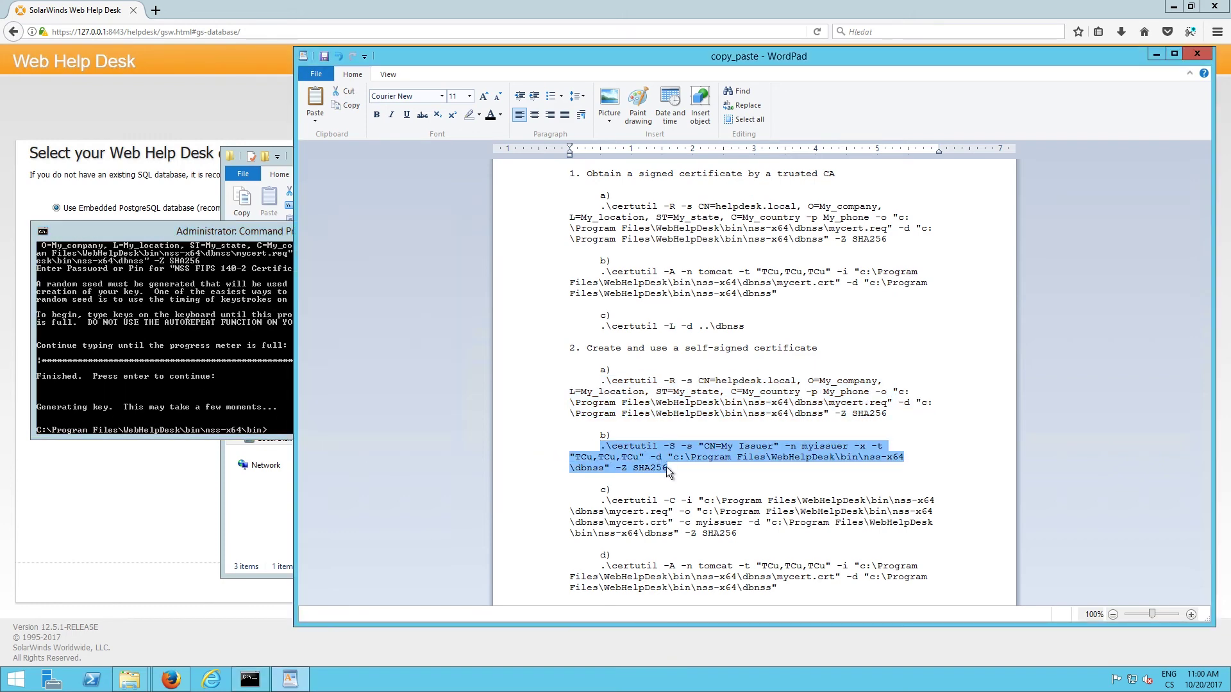
right_click(667, 466)
left_click(693, 492)
right_click(274, 430)
left_click(290, 469)
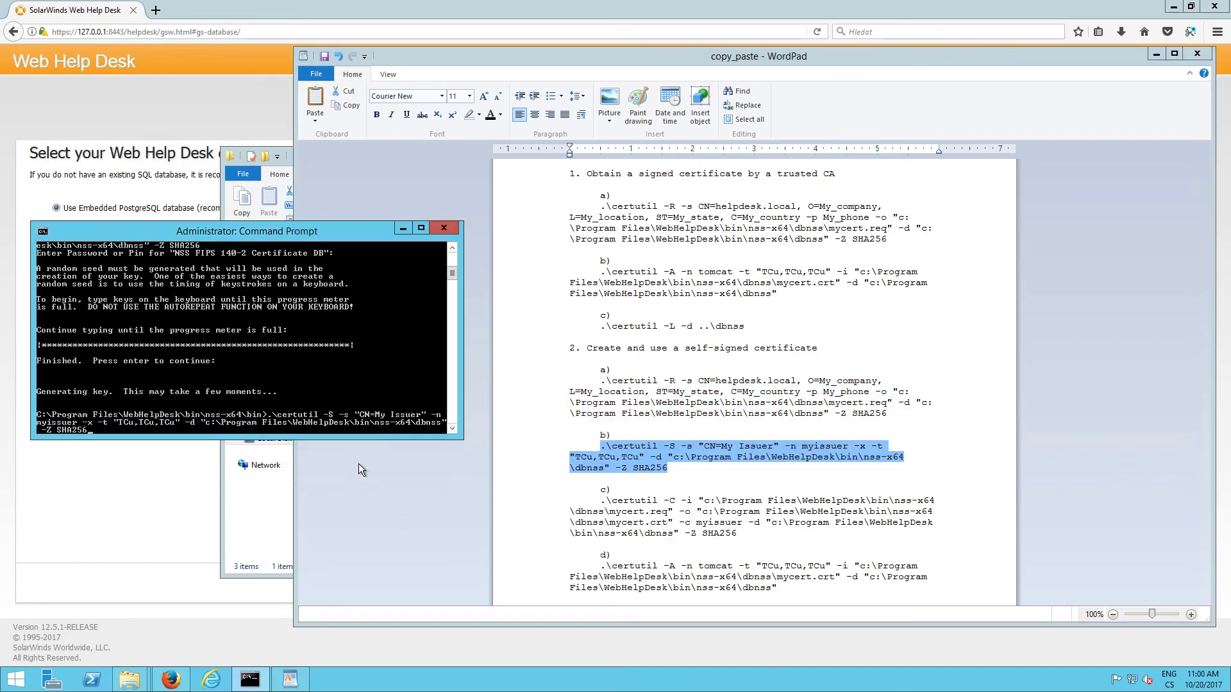
key("Return")
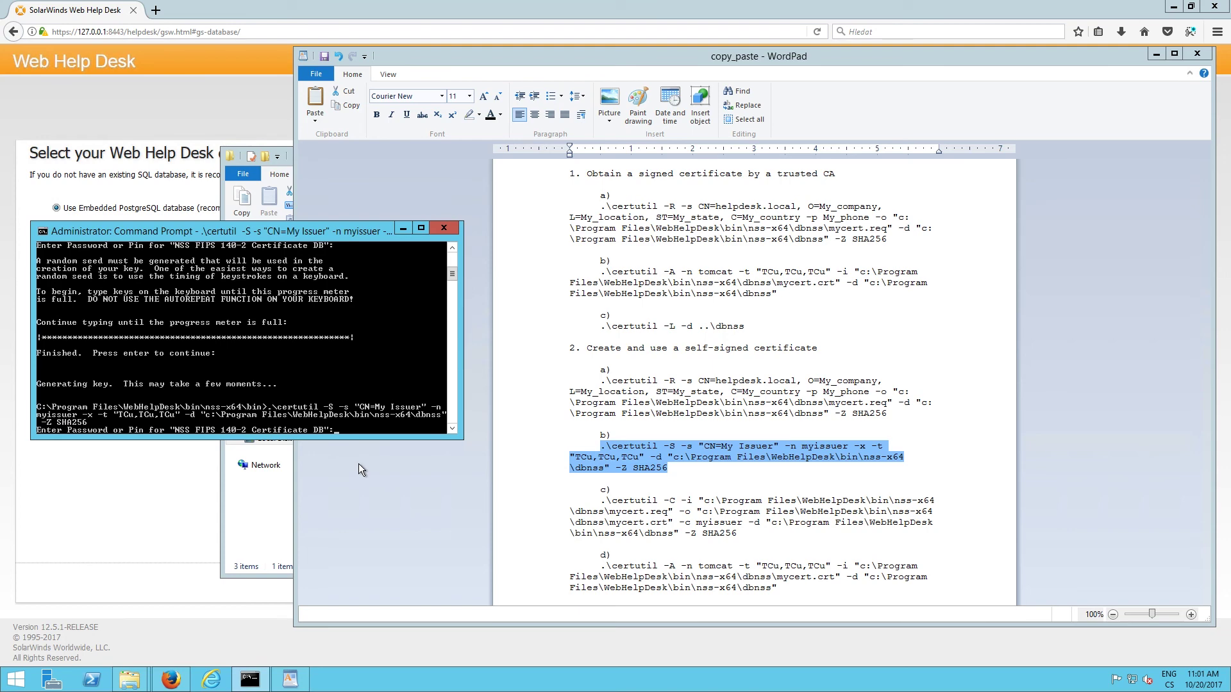
key("Return")
type("ifj")
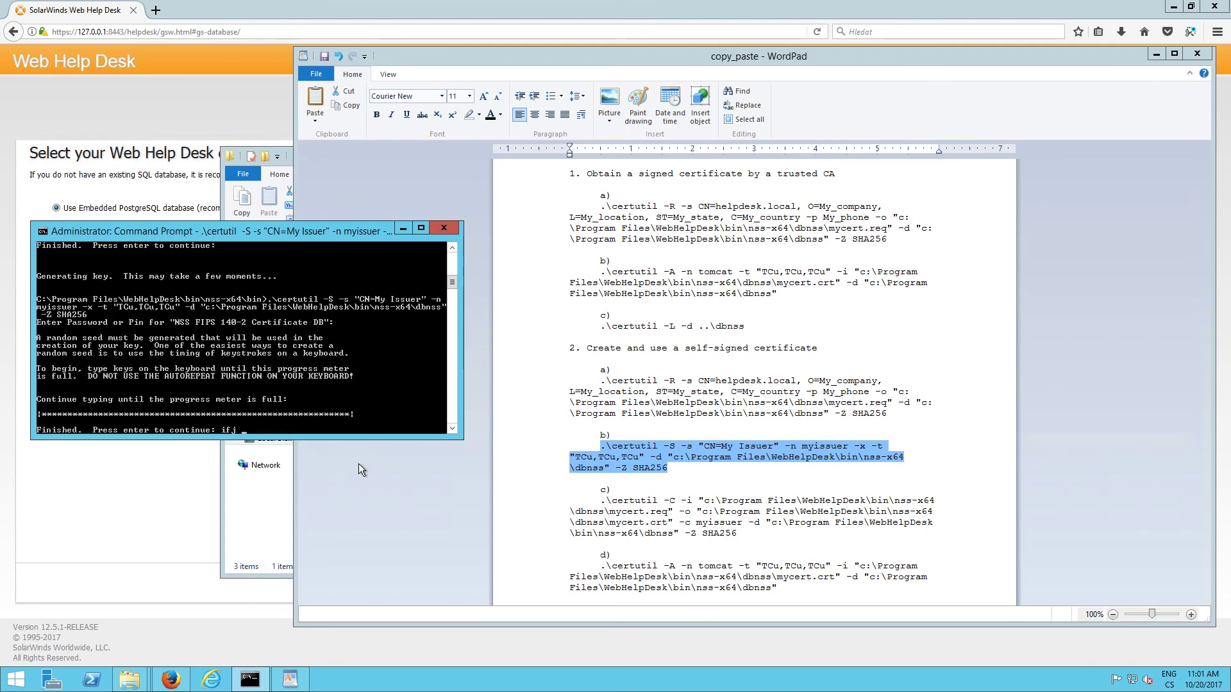
key("BackSpace")
key("BackSpace")
key("BackSpace")
key("Return")
Run the c) certutil command to sign the tomcat certificate, submitting empty passwords
left_click_drag(602, 501, 736, 533)
left_click(274, 428)
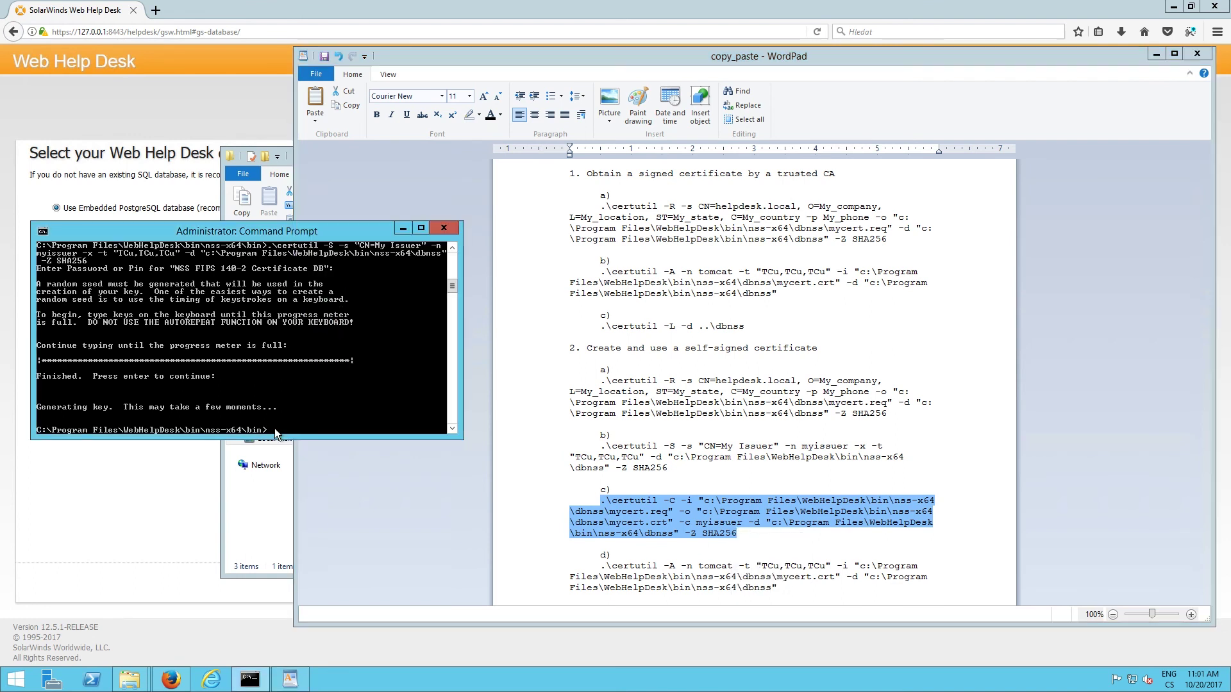
right_click(274, 428)
left_click(351, 472)
key("Return")
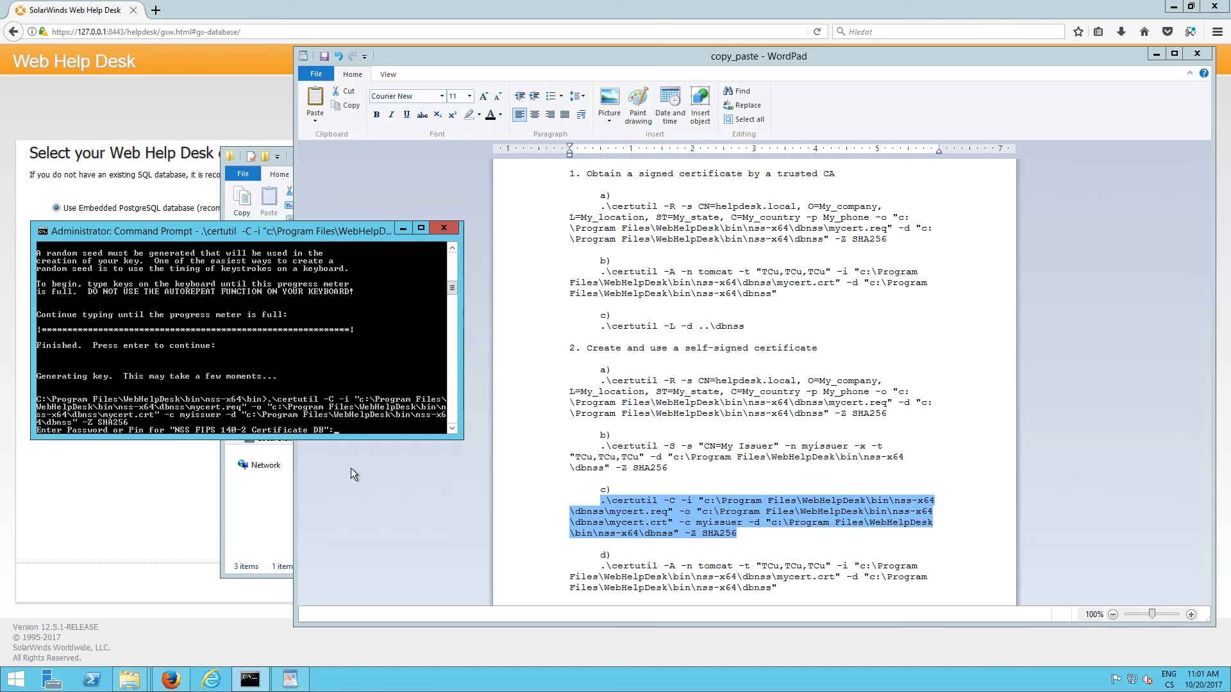
key("Return")
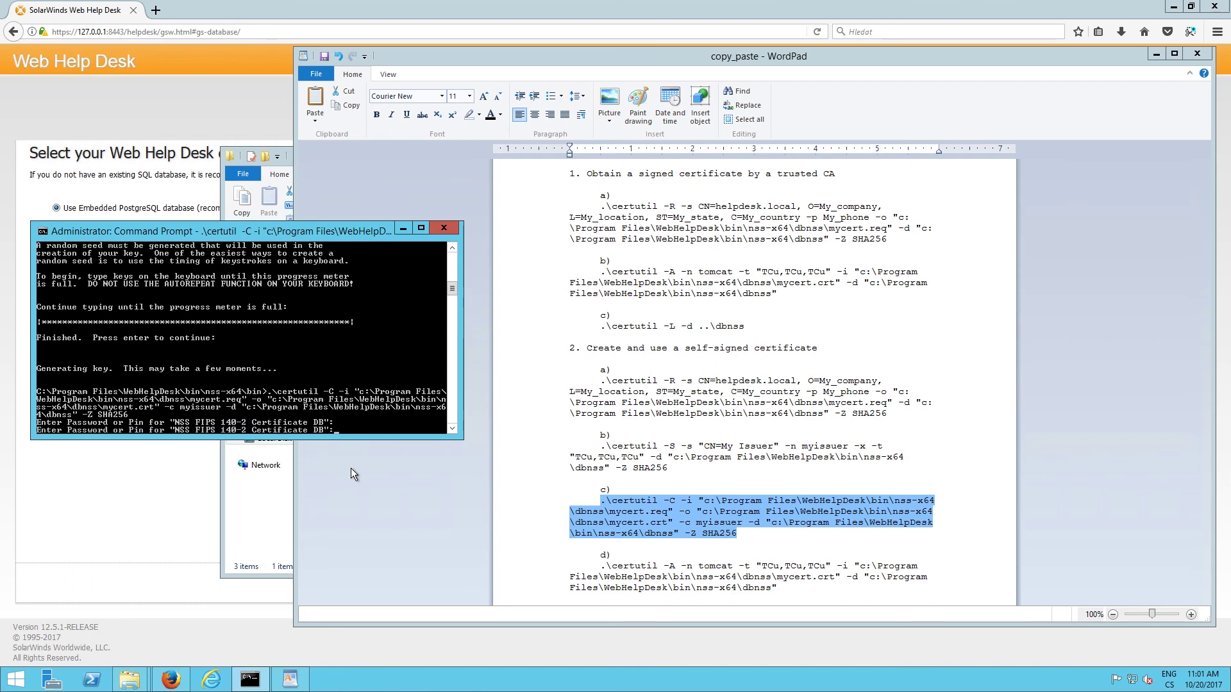
key("Return")
Run the d) certutil command to import the tomcat certificate into the database
left_click(600, 566)
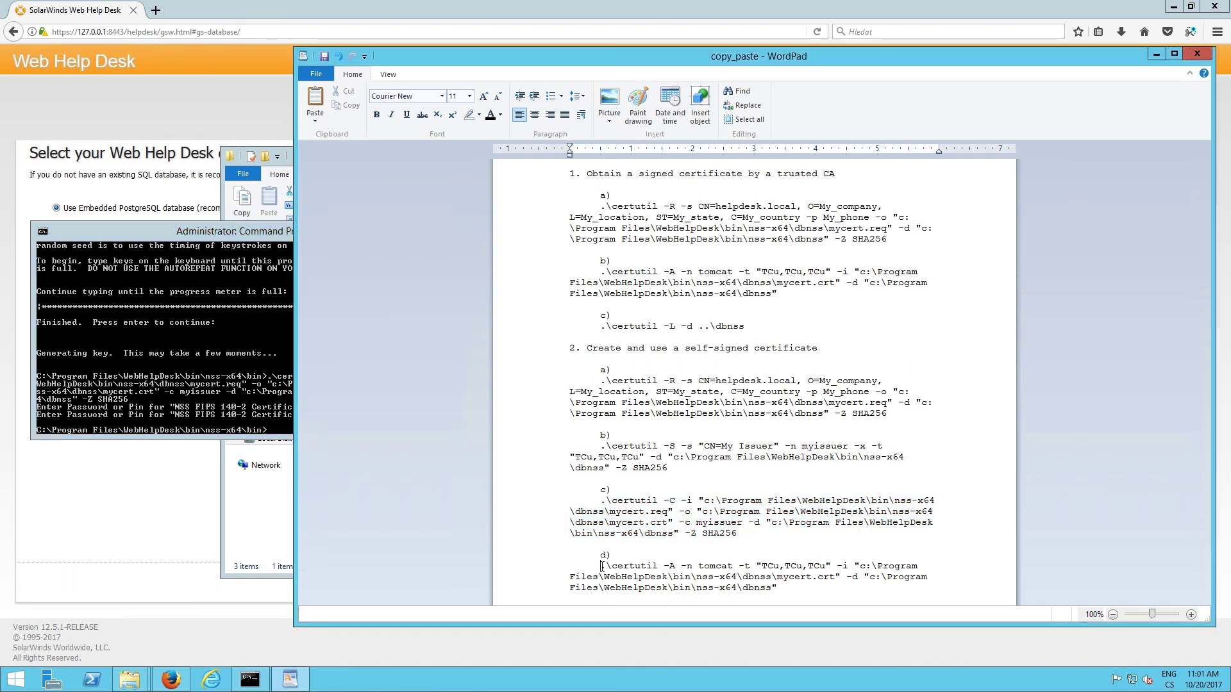
left_click_drag(601, 566, 778, 587)
right_click(769, 587)
left_click(790, 605)
right_click(281, 435)
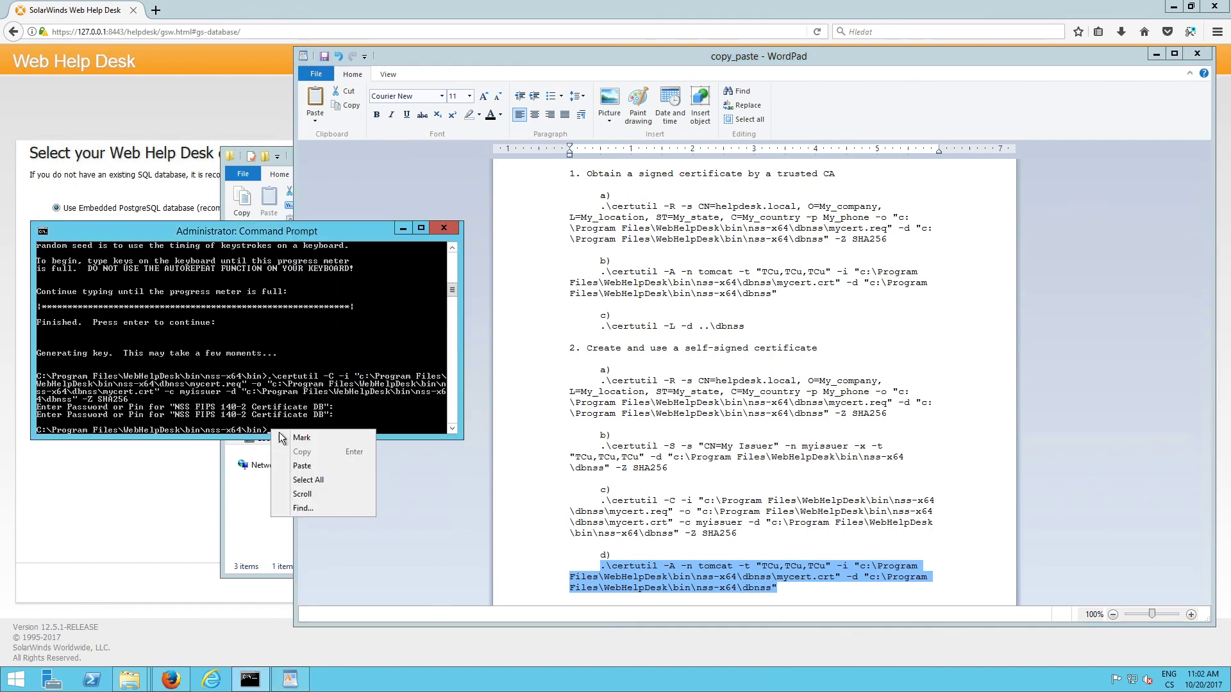
left_click(302, 466)
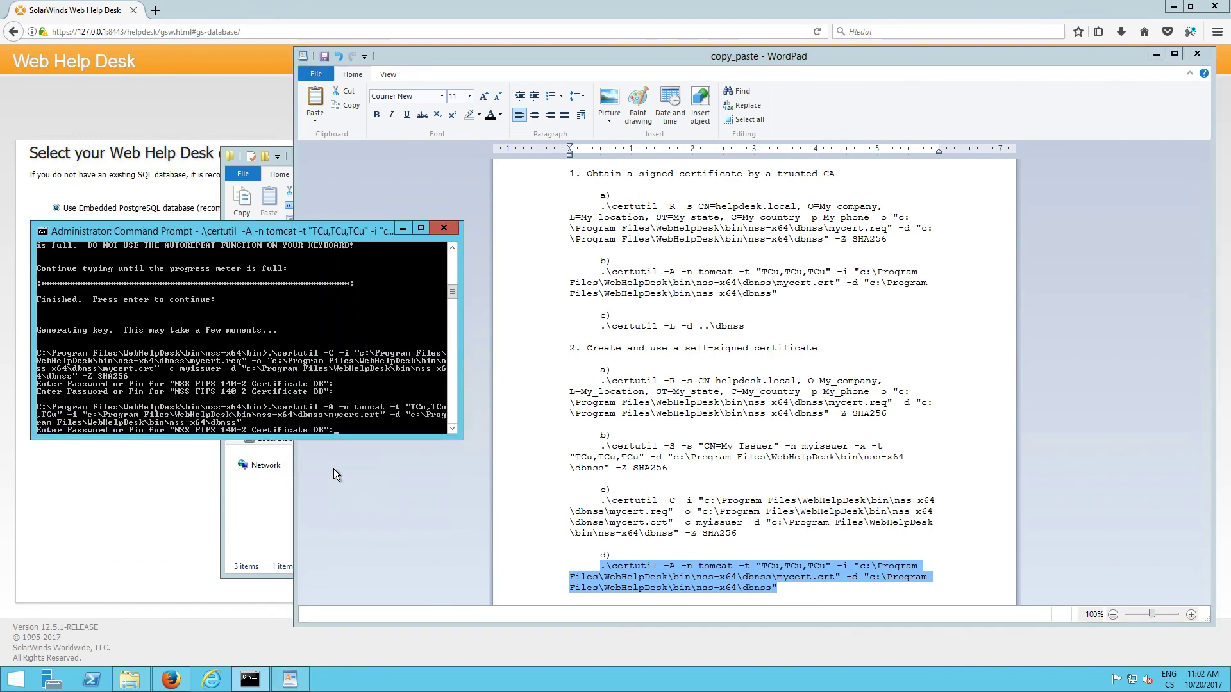
key("Return")
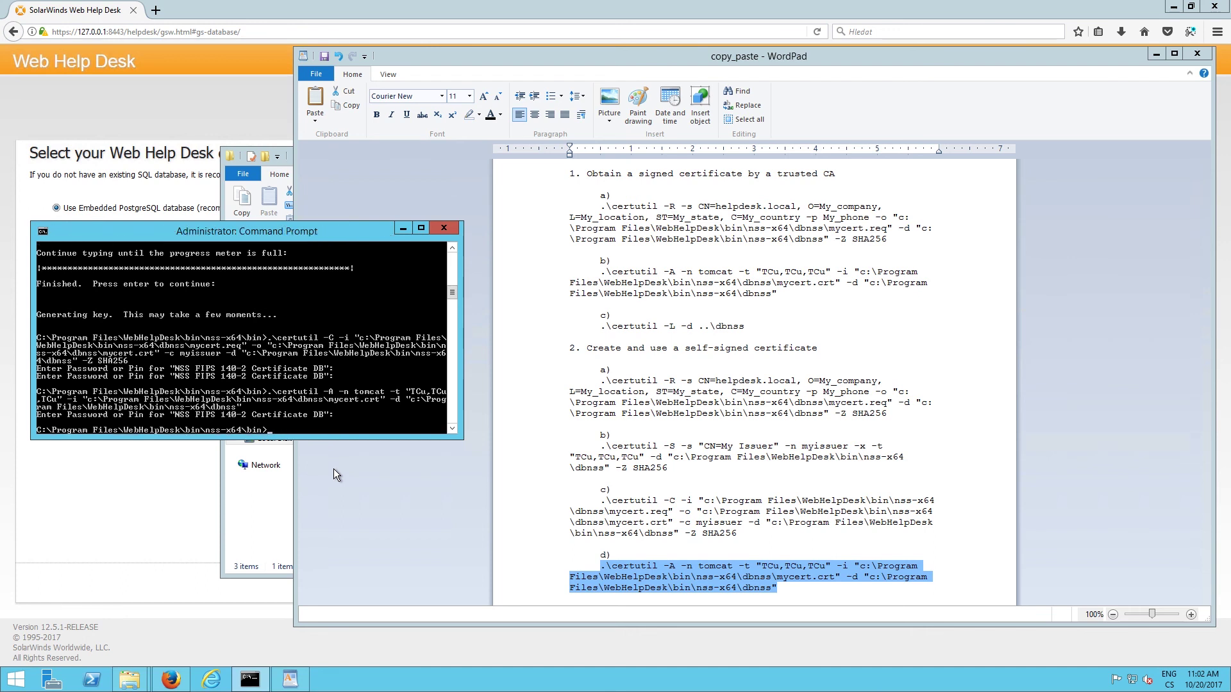
type("cd..")
Return to the WebHelpDesk folder and start the server with whd_start.bat
key("Return")
type("cd..")
key("Return")
type("cd..")
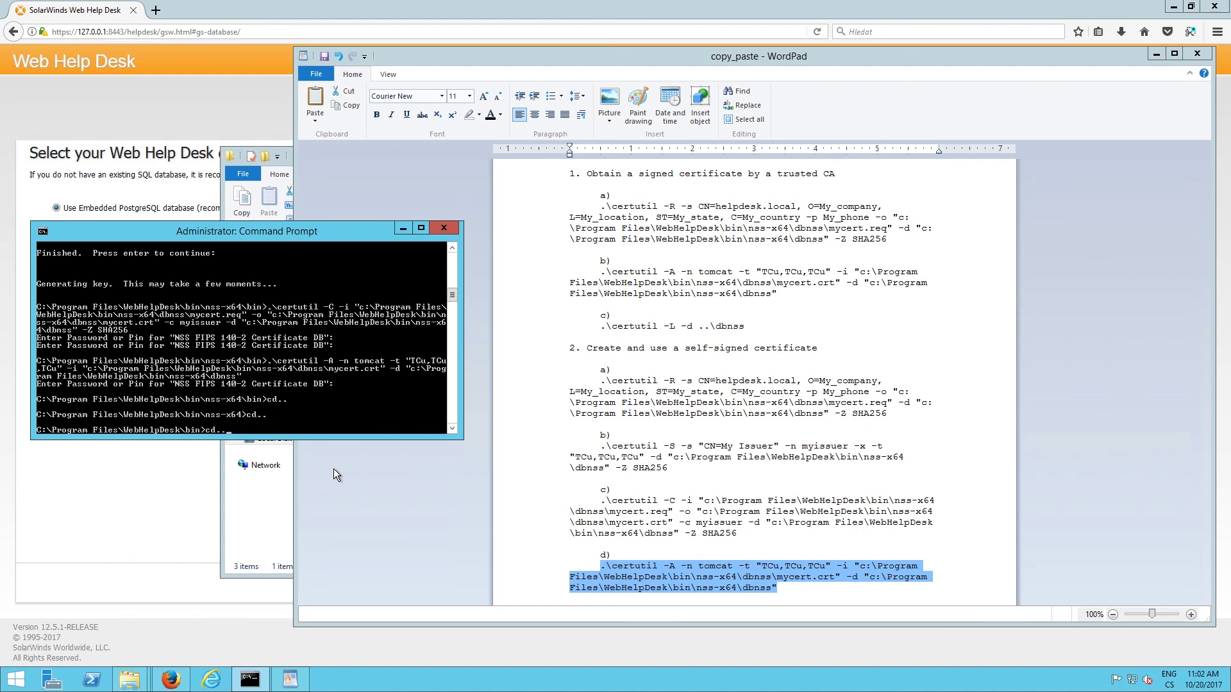
key("Return")
type("whd_start.bat")
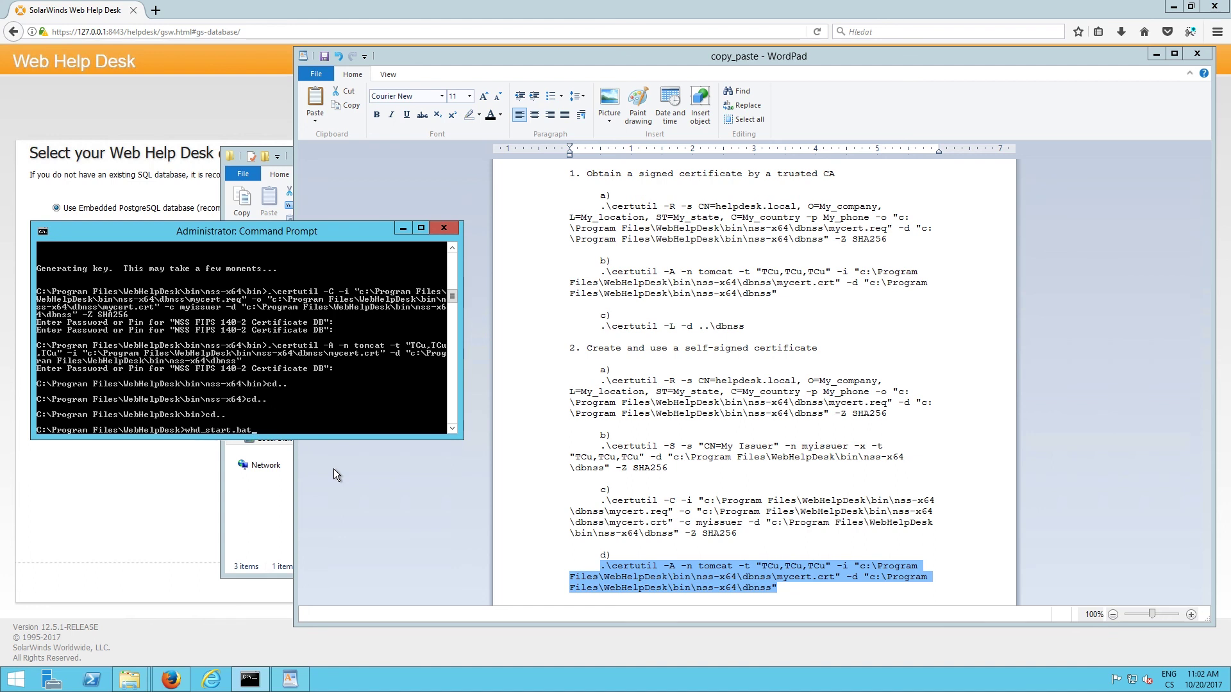
key("Return")
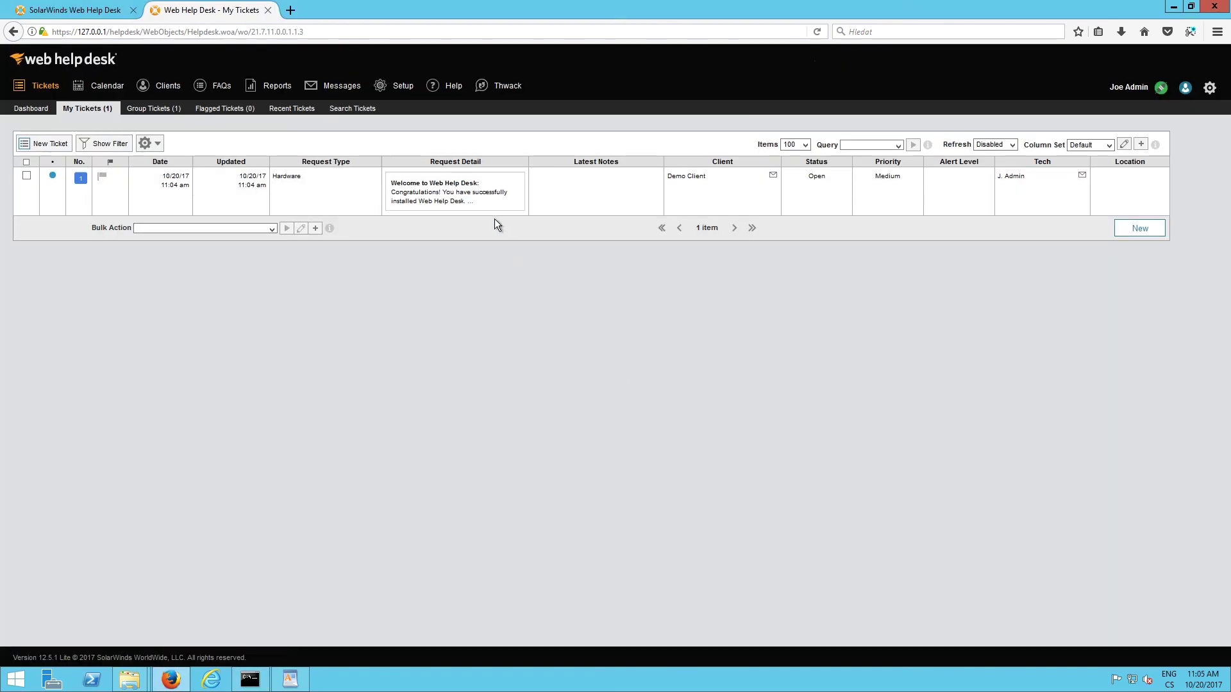
Show the Authentication page under Setup > General, where FIPS Compliant Cryptography reads Enabled
left_click(404, 95)
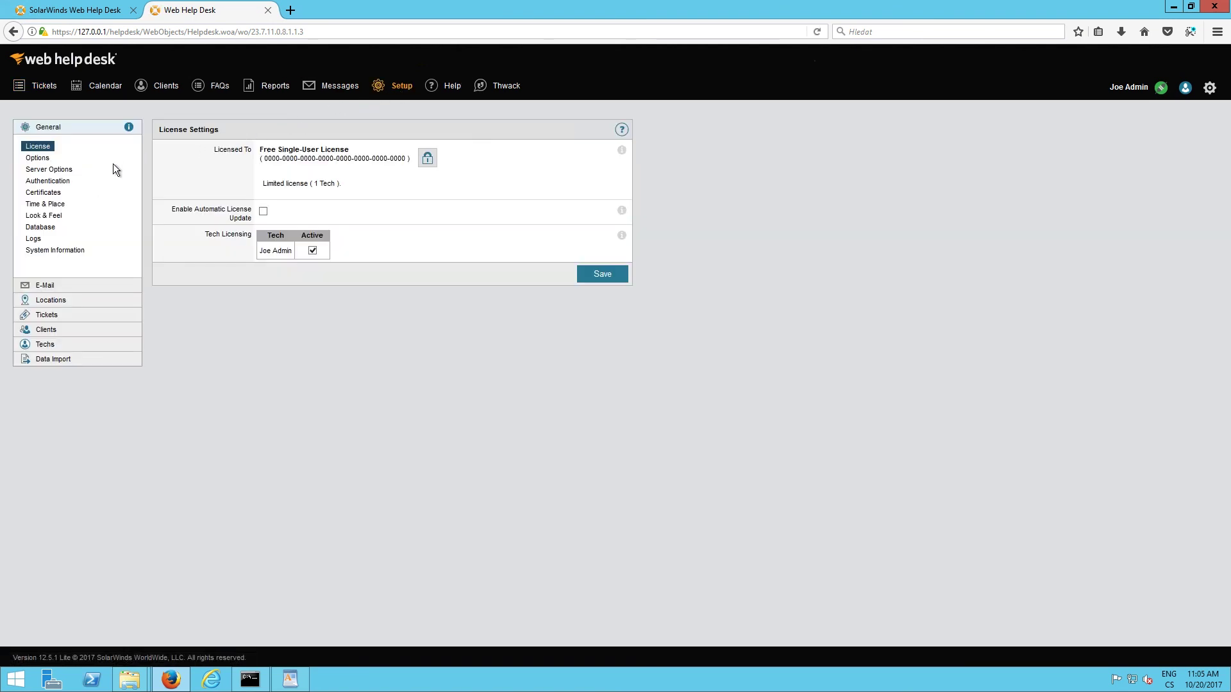
left_click(48, 181)
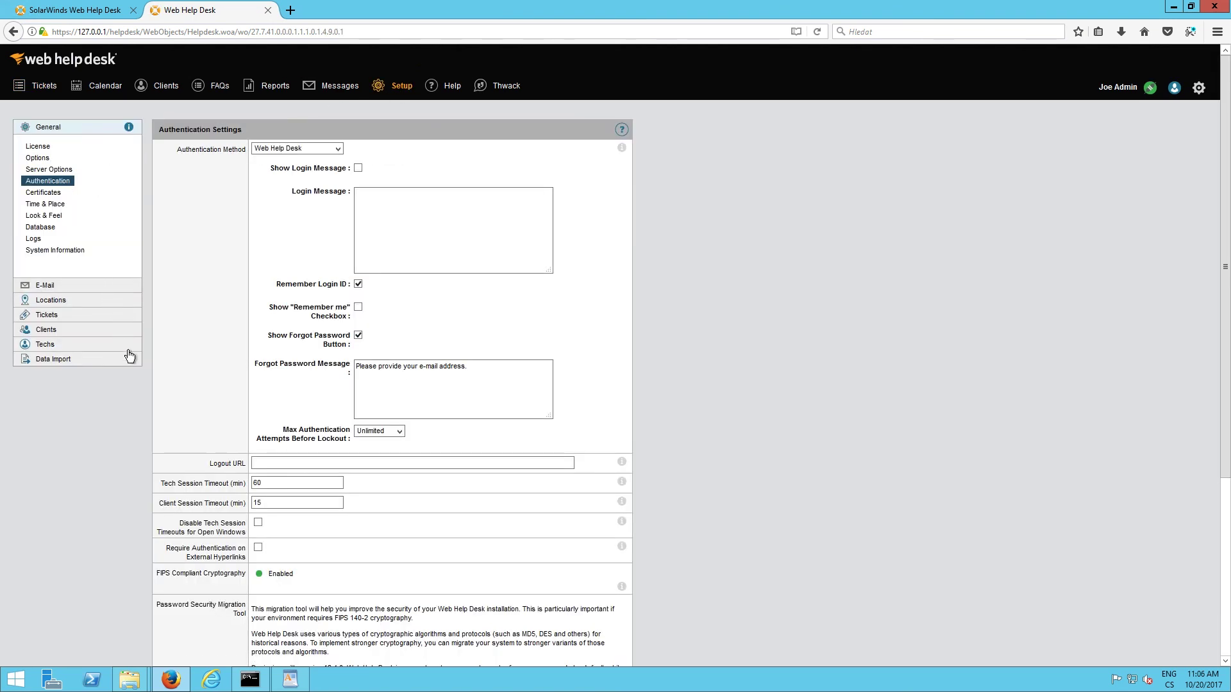